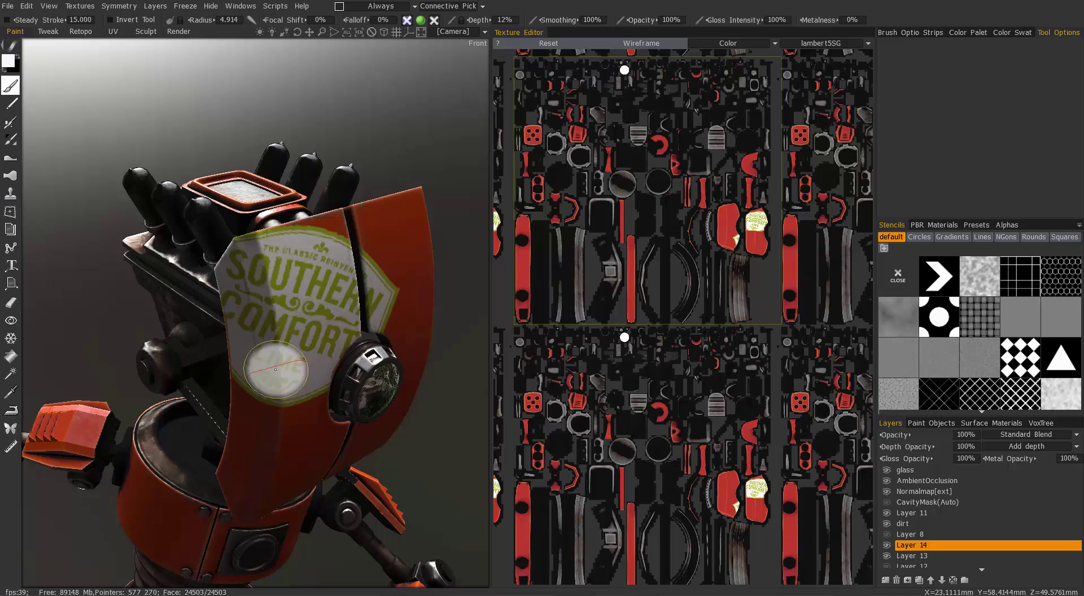
Step: Examine the Southern Comfort decal on the robot's face plate up close and compare it with its area in the texture layout
middle_click_drag(456, 357, 456, 364)
left_click_drag(457, 368, 353, 381, "alt")
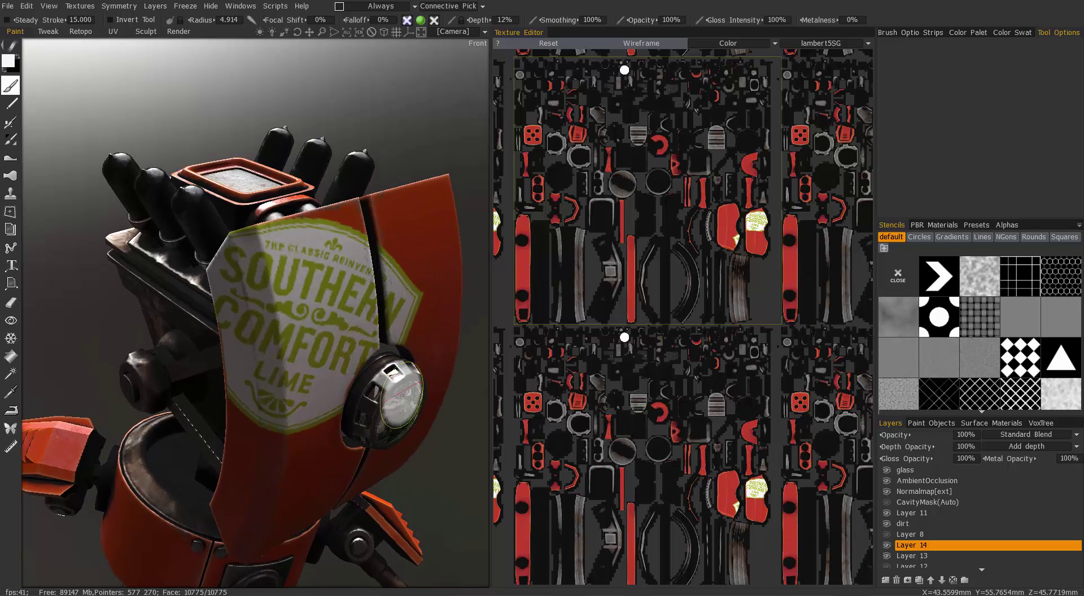
right_click_drag(353, 381, 411, 416, "alt")
middle_click_drag(411, 416, 339, 366, "alt")
right_click_drag(339, 366, 342, 408, "alt")
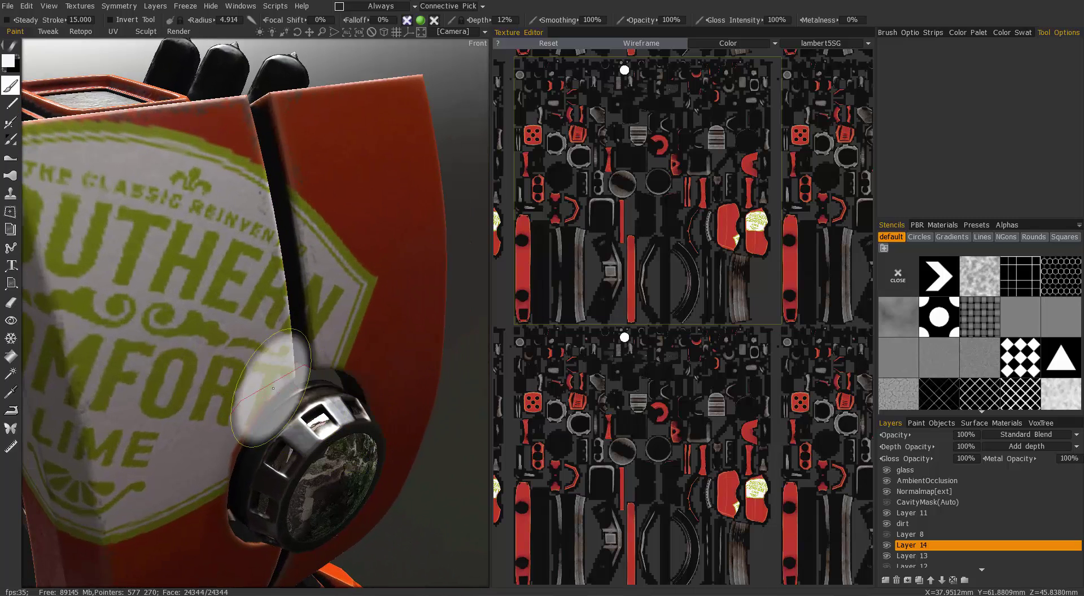
mouse_move(288, 376)
left_mouse_down("alt")
mouse_move(297, 399)
mouse_move(188, 436)
mouse_move(267, 480)
left_mouse_up("alt")
middle_click_drag(268, 479, 284, 433)
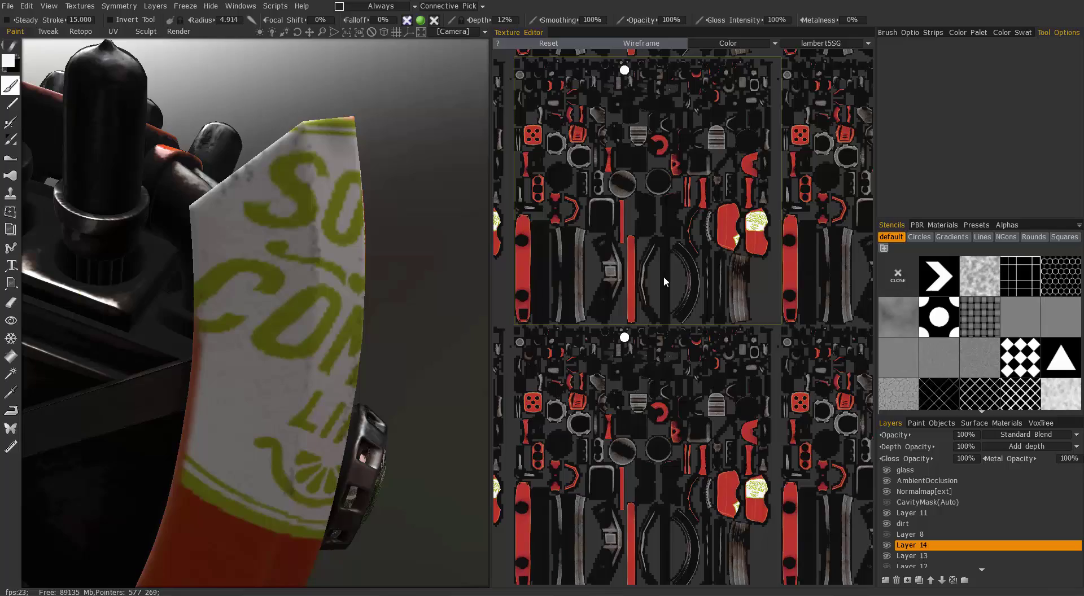
scroll(684, 279, "down", 5)
scroll(601, 275, "up", 6)
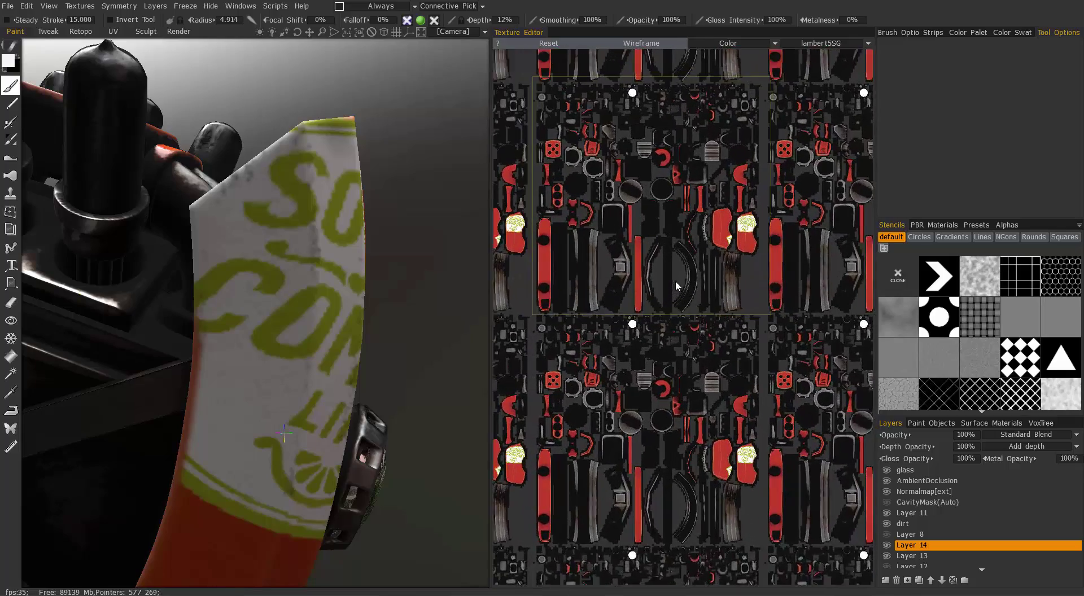
middle_click_drag(687, 263, 715, 354)
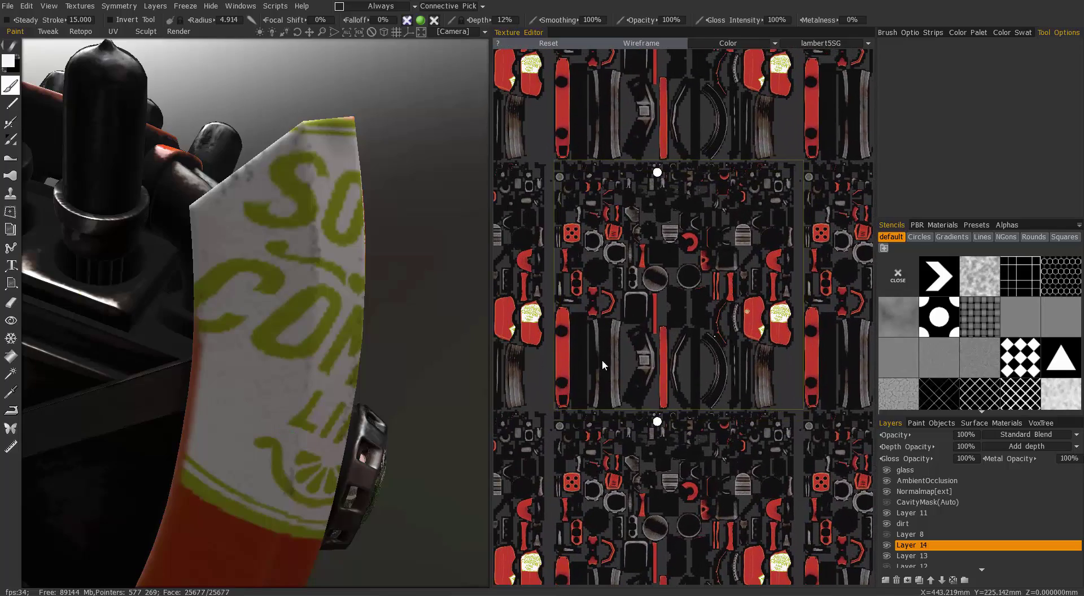
scroll(320, 289, "down", 6)
left_click_drag(214, 480, 334, 491, "alt")
middle_click_drag(333, 492, 274, 410, "alt")
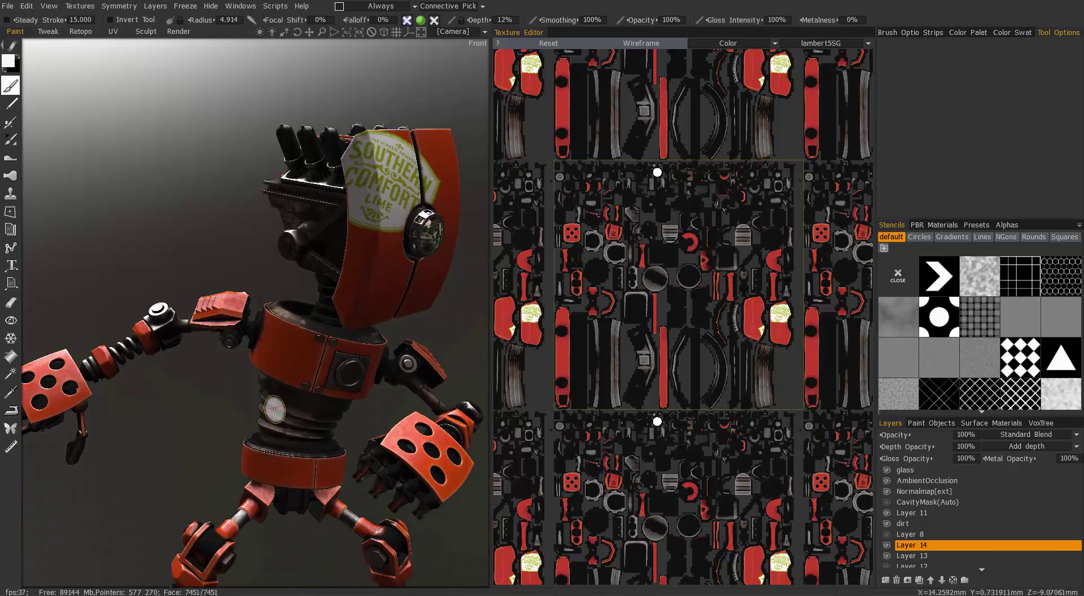
left_click_drag(275, 410, 266, 452, "alt")
middle_click_drag(266, 451, 254, 582, "alt")
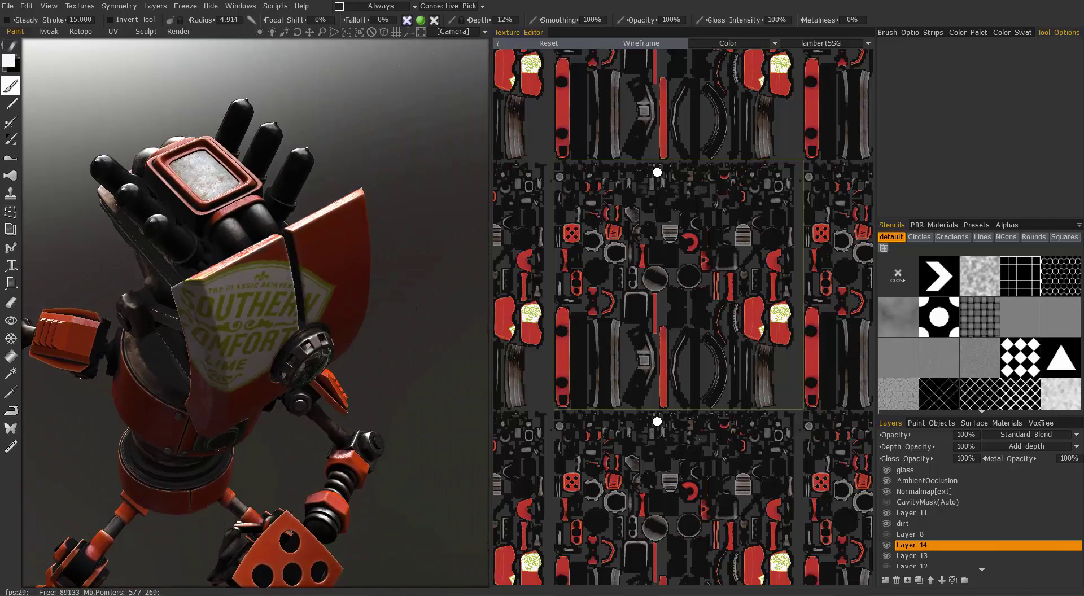
mouse_move(254, 361)
left_mouse_down("alt")
mouse_move(225, 327)
mouse_move(240, 322)
mouse_move(251, 271)
left_mouse_up("alt")
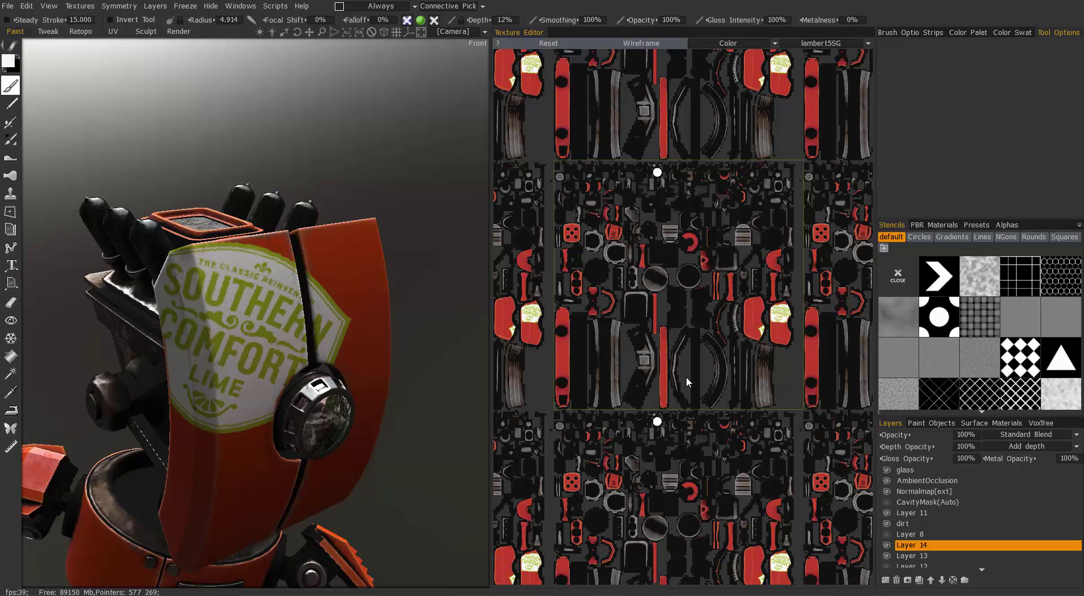
scroll(304, 332, "down", 2)
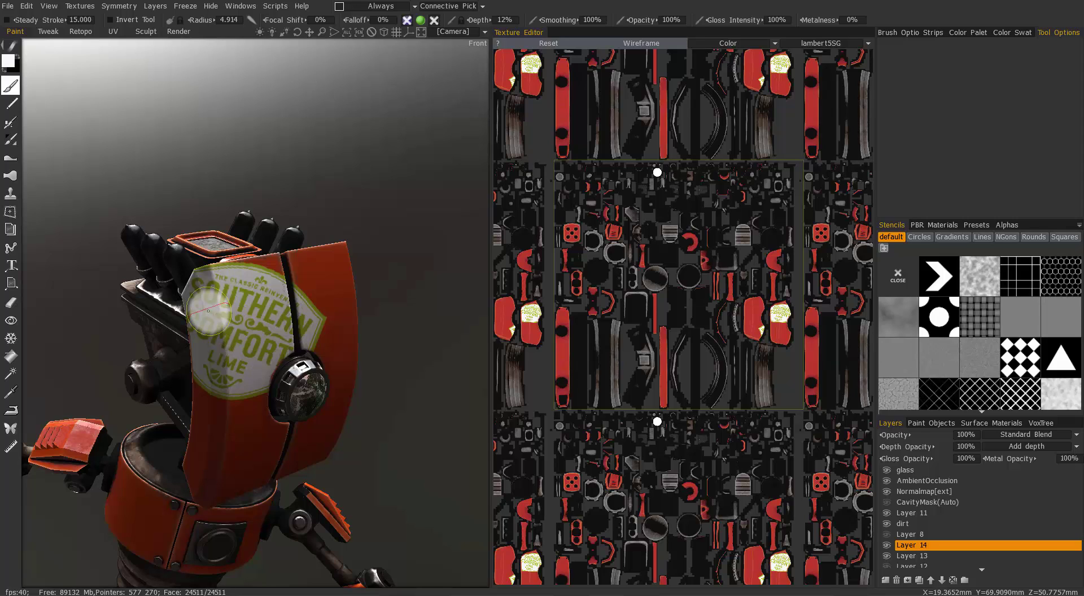
Step: Check the texture and mesh resolution settings of the lambert5SG UV set
left_click(27, 6)
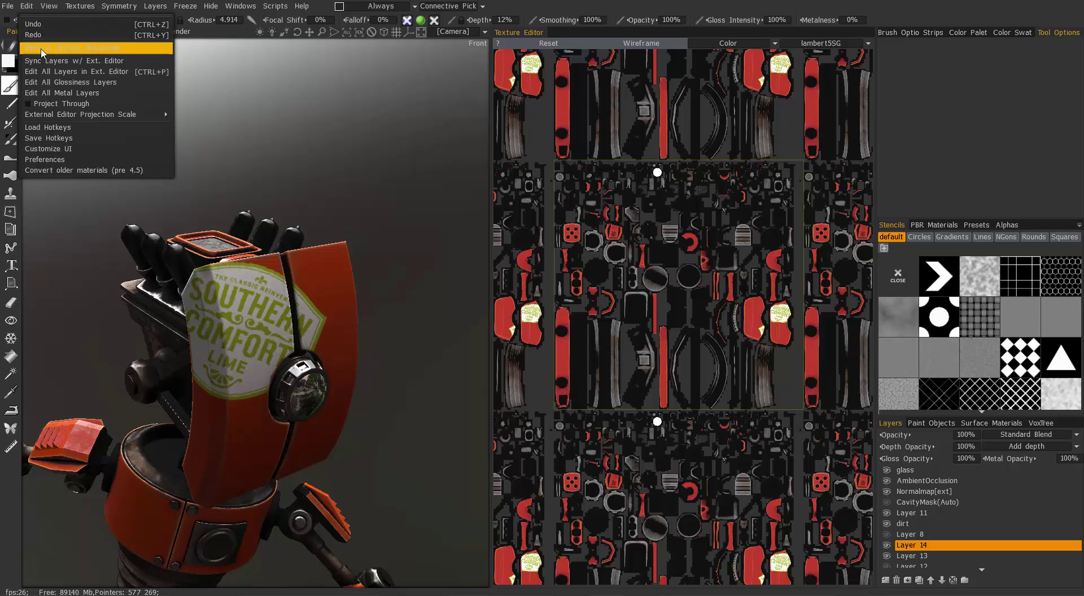
left_click(70, 50)
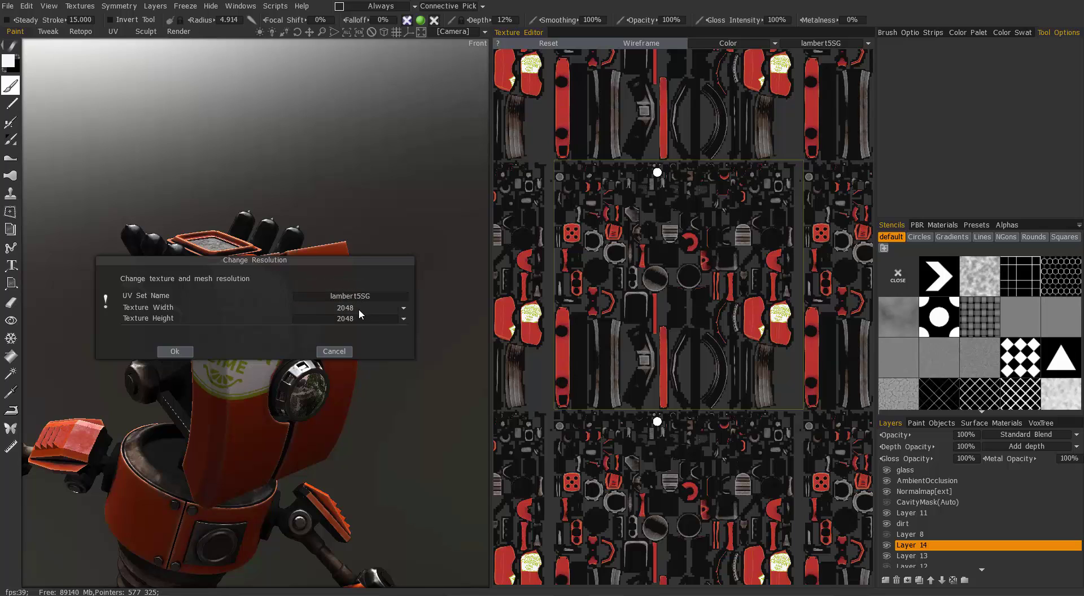
key("Escape")
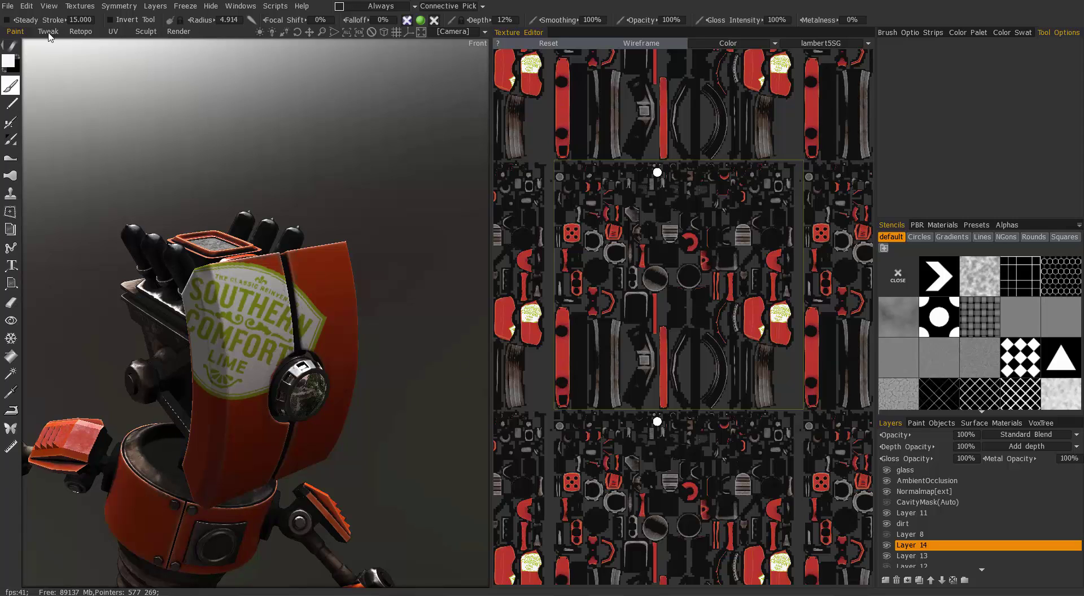
Step: Switch to the UV workspace and select the UV islands of the face plate's two outer halves
left_click(114, 32)
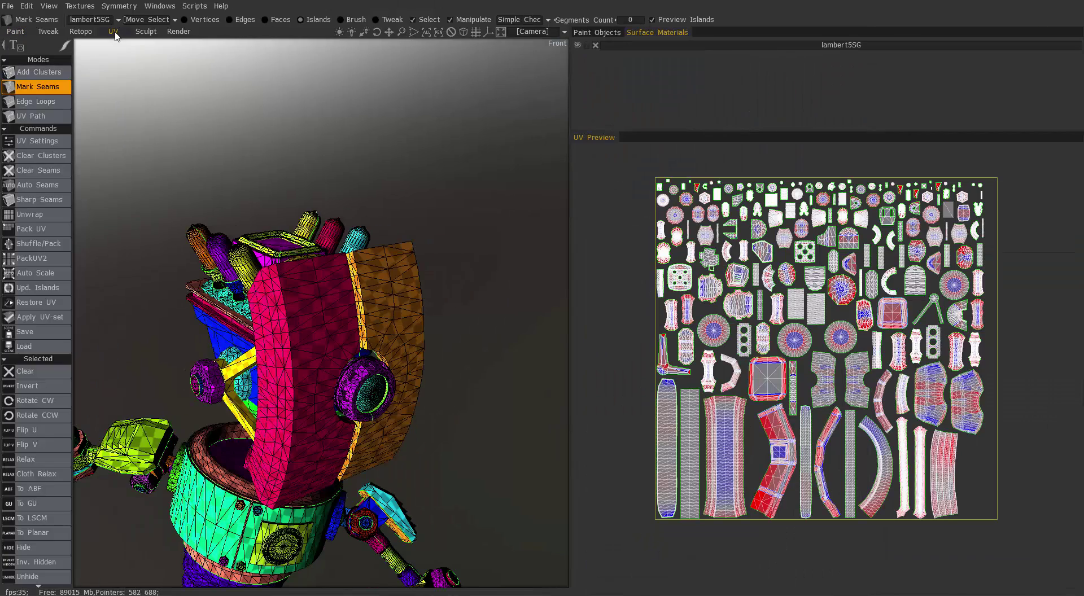
left_click_drag(454, 323, 213, 116)
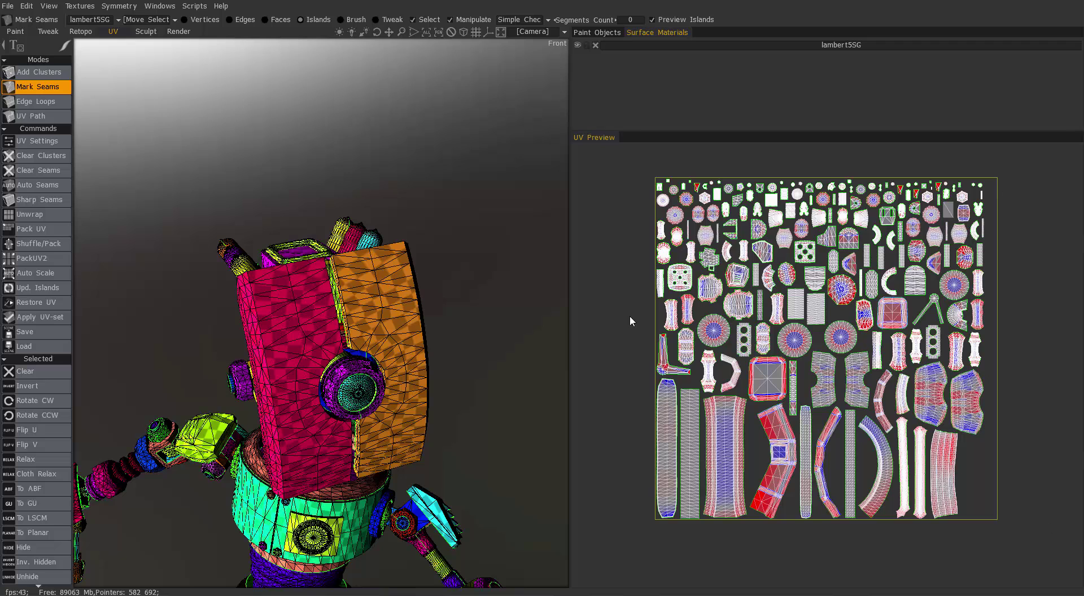
scroll(629, 315, "up", 1)
left_click(978, 428)
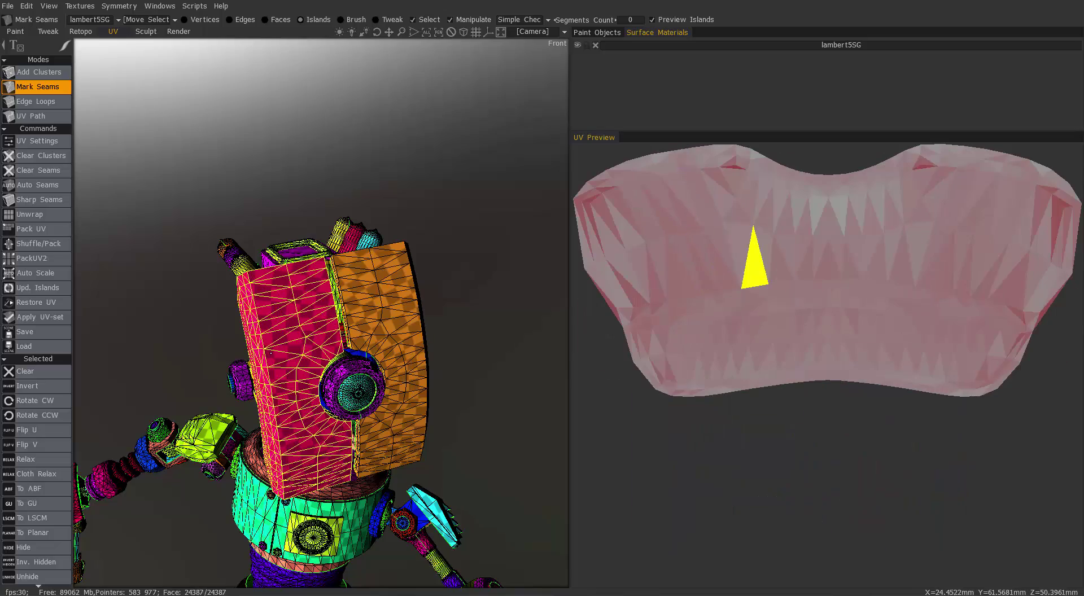
left_click_drag(165, 323, 175, 225)
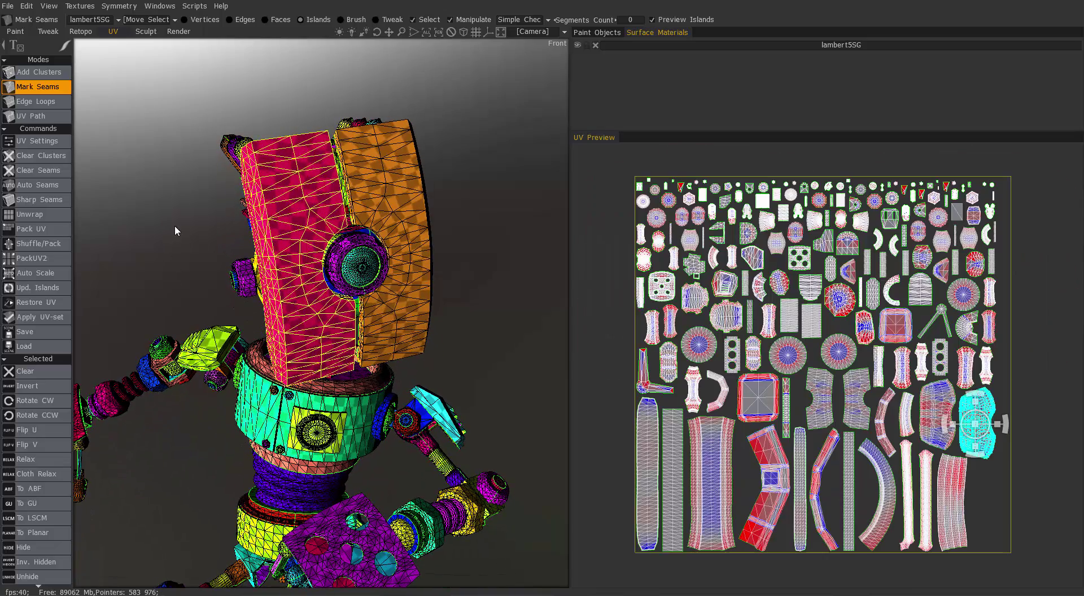
left_click(940, 403, "shift")
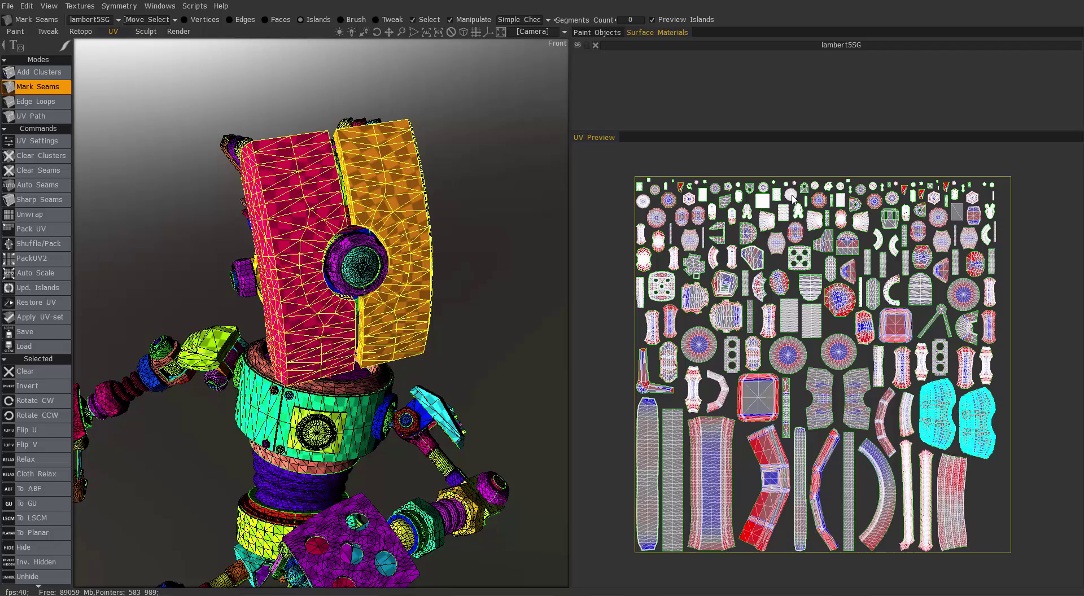
Step: Add the lens, the lens housing and the two inner face plate islands to the selection
left_click(792, 196)
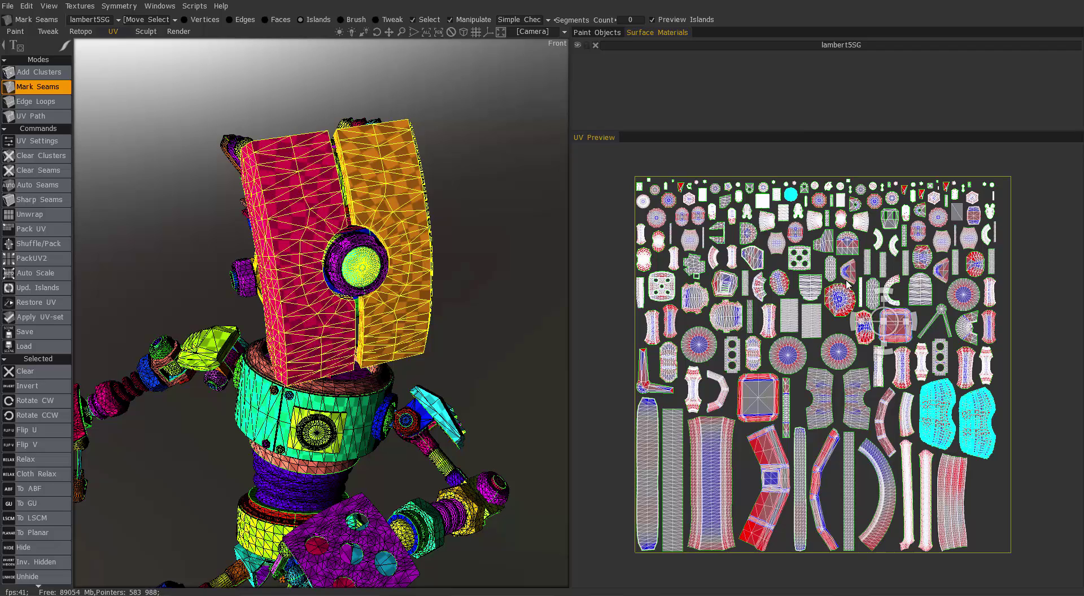
left_click(908, 421)
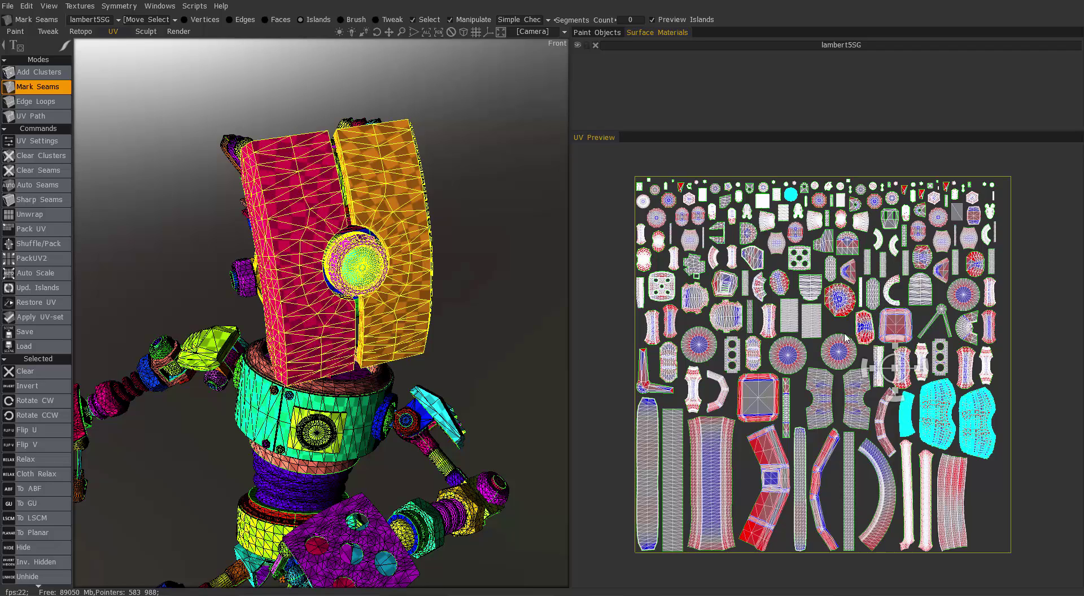
left_click(829, 412)
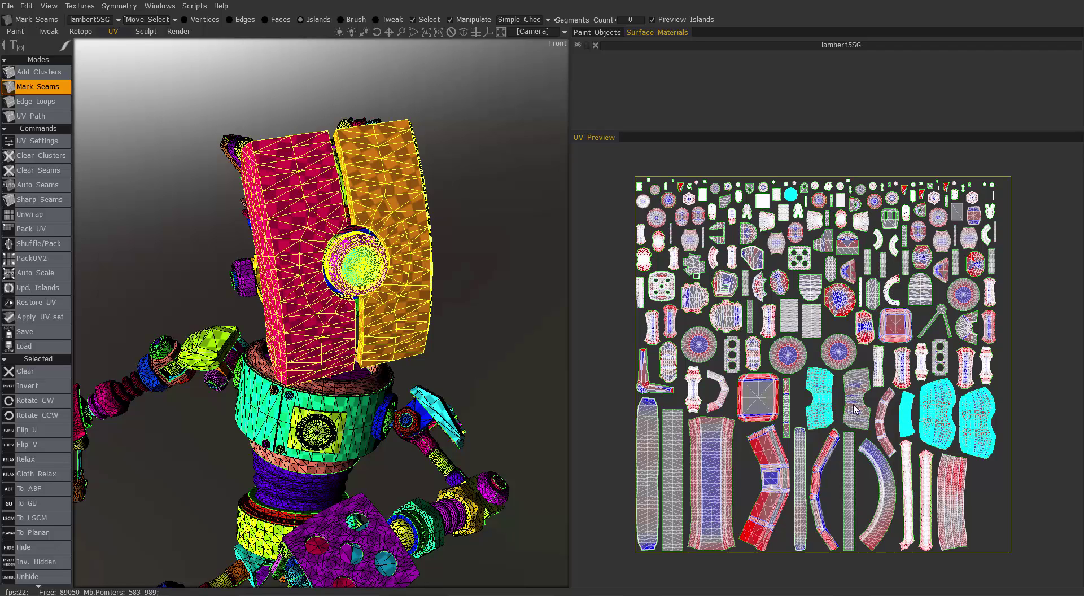
left_click(855, 414)
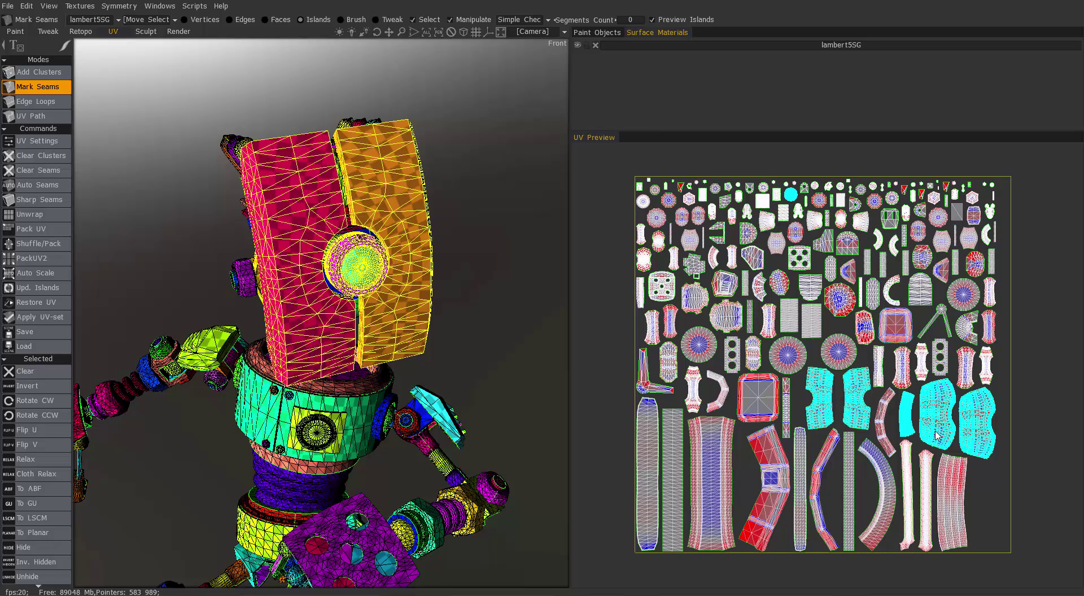
left_click_drag(308, 316, 266, 332, "alt")
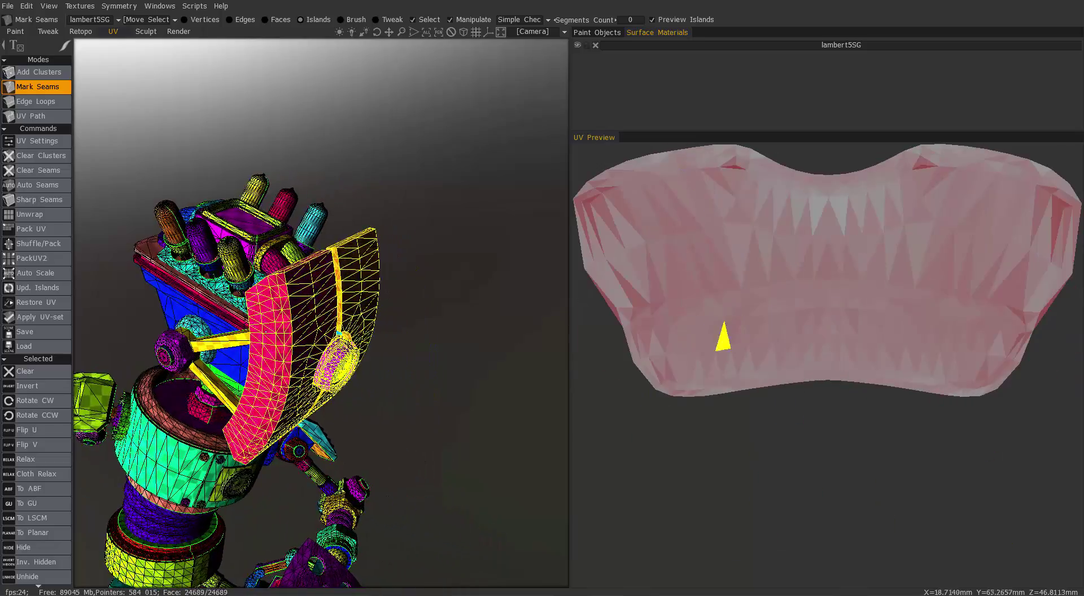
middle_click_drag(266, 332, 333, 210, "alt")
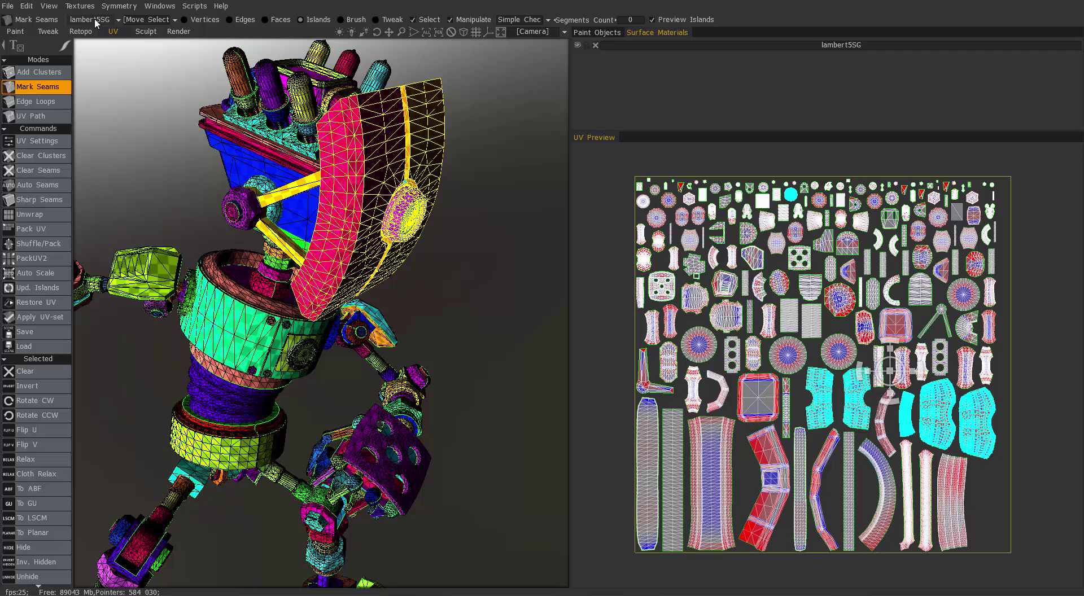
Step: Rename the current UV set to BodyParts
left_click(90, 20)
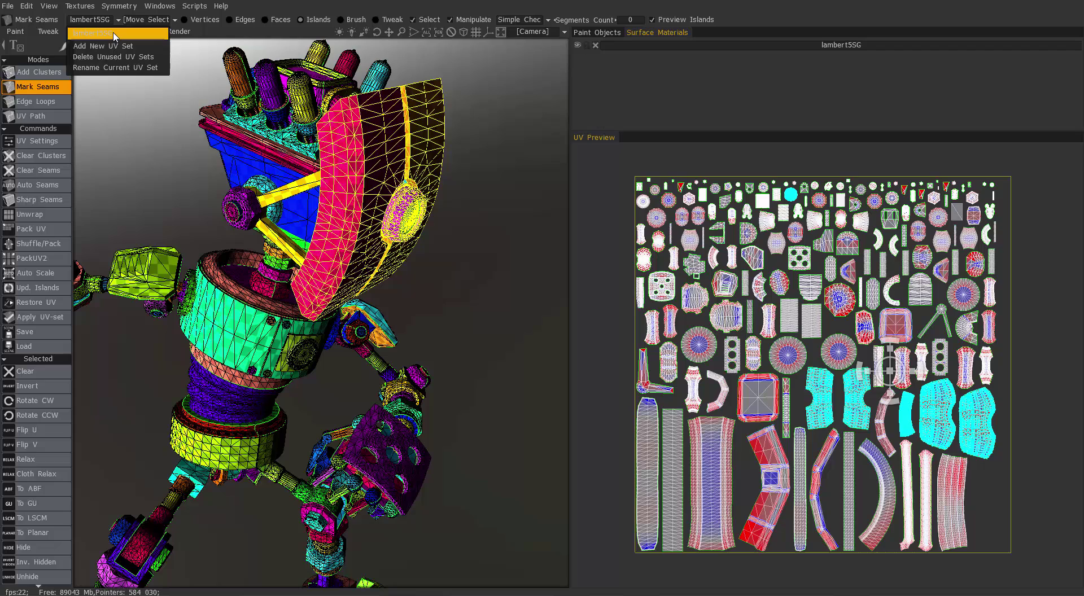
left_click(114, 67)
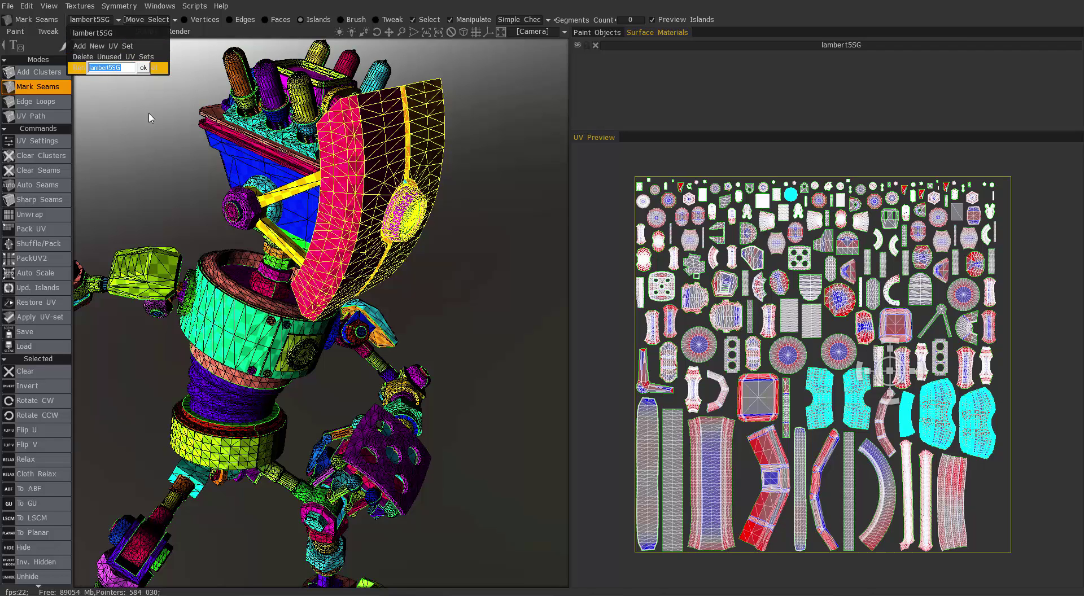
type("BodyParts")
key("Return")
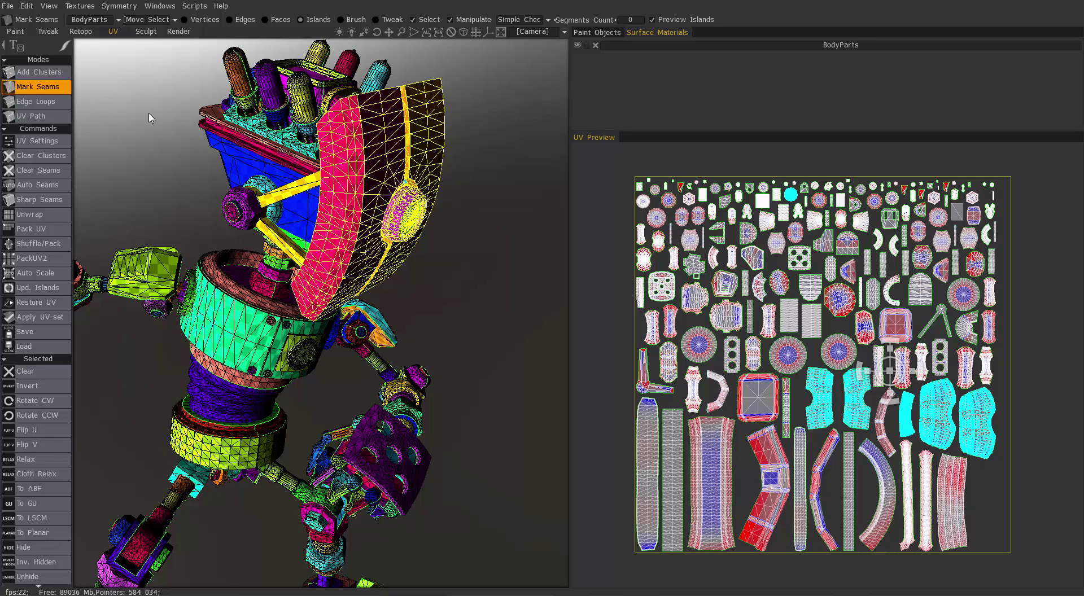
Step: Add a new UV set named FacePlate_wLens with a 2048 x 2048 texture size
left_click(117, 21)
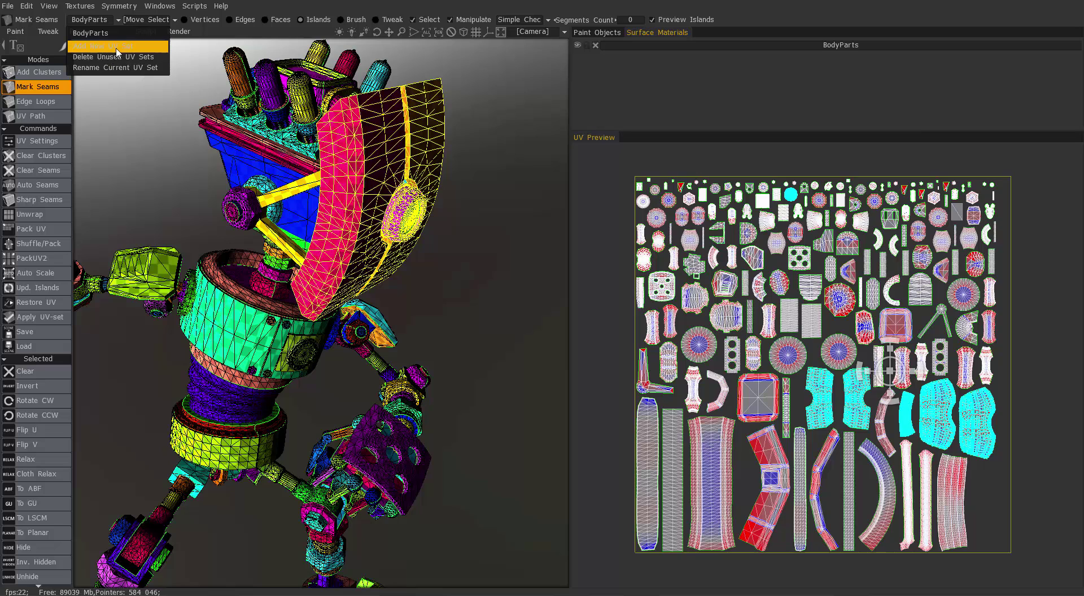
left_click(117, 47)
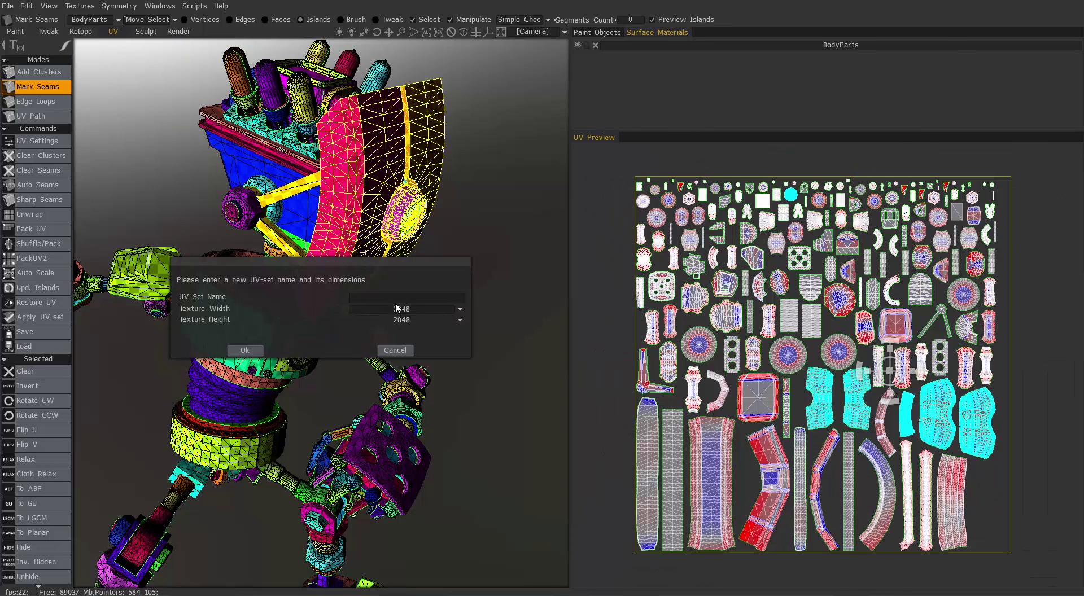
left_click(387, 298)
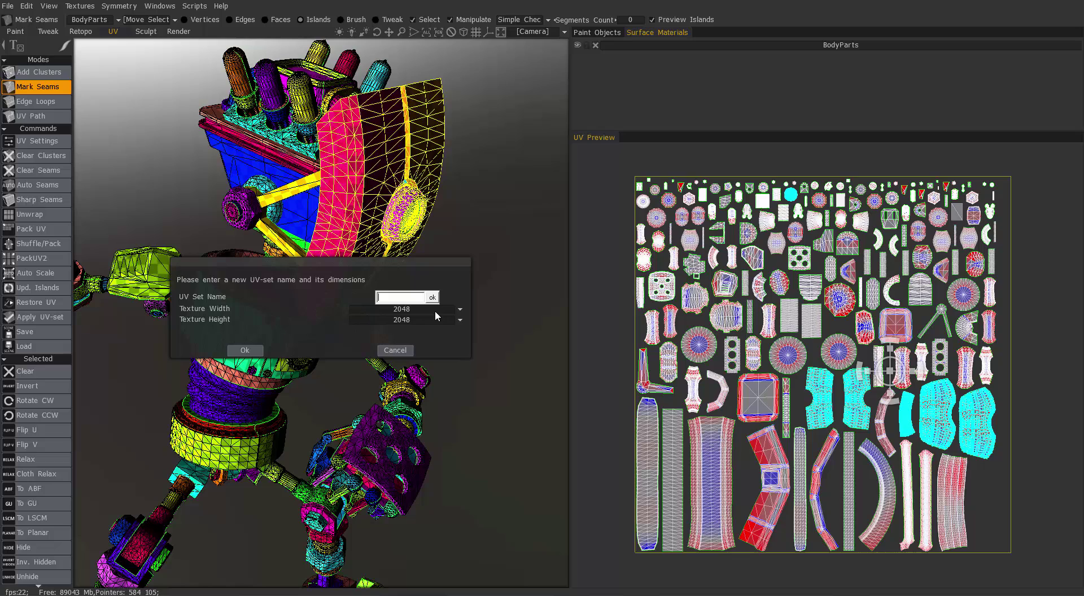
type("Face")
type("Plate_wLen")
type("s")
key("Return")
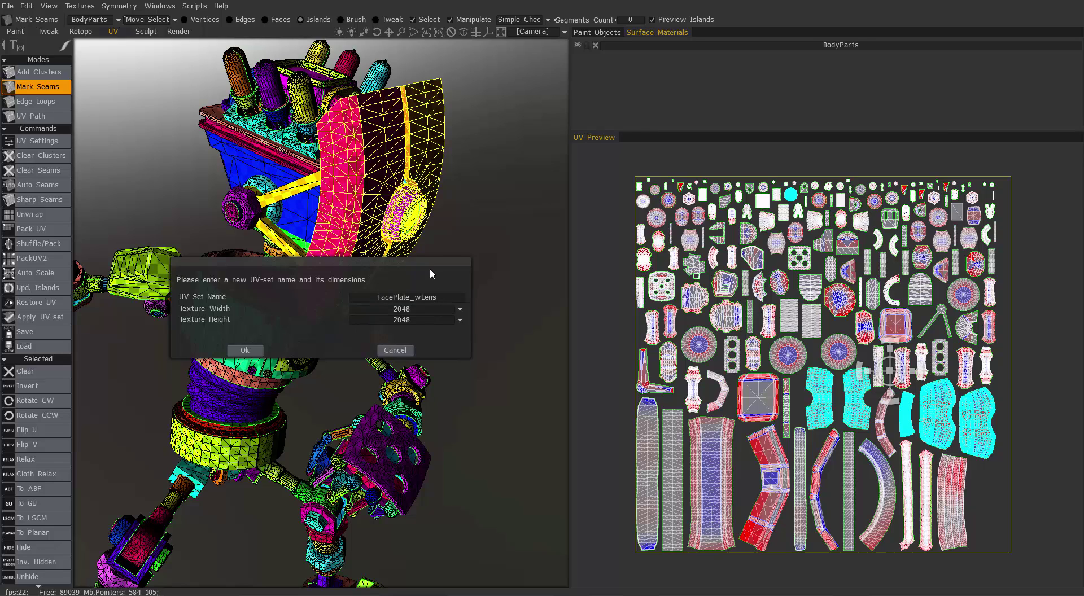
left_click(245, 350)
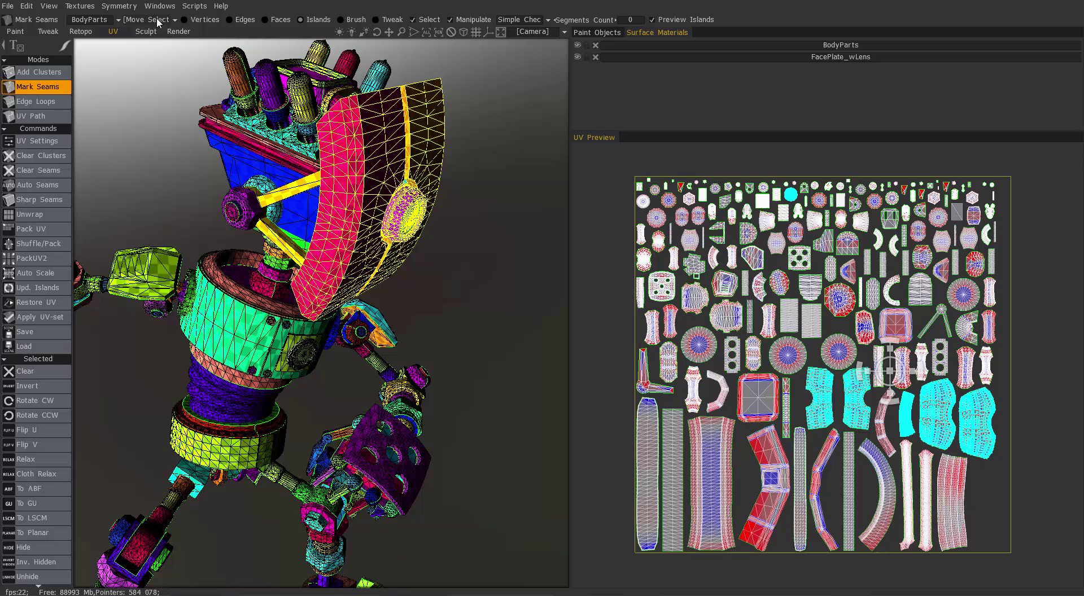
Step: Move the selected face plate and lens islands to the FacePlate_wLens UV set and make that set current
left_click(174, 21)
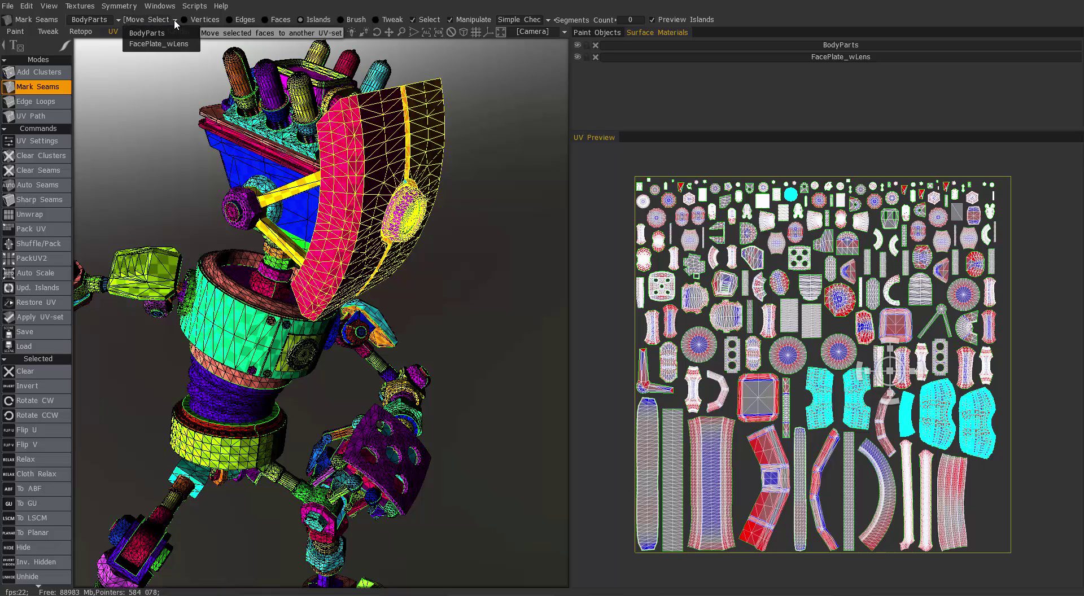
left_click(155, 45)
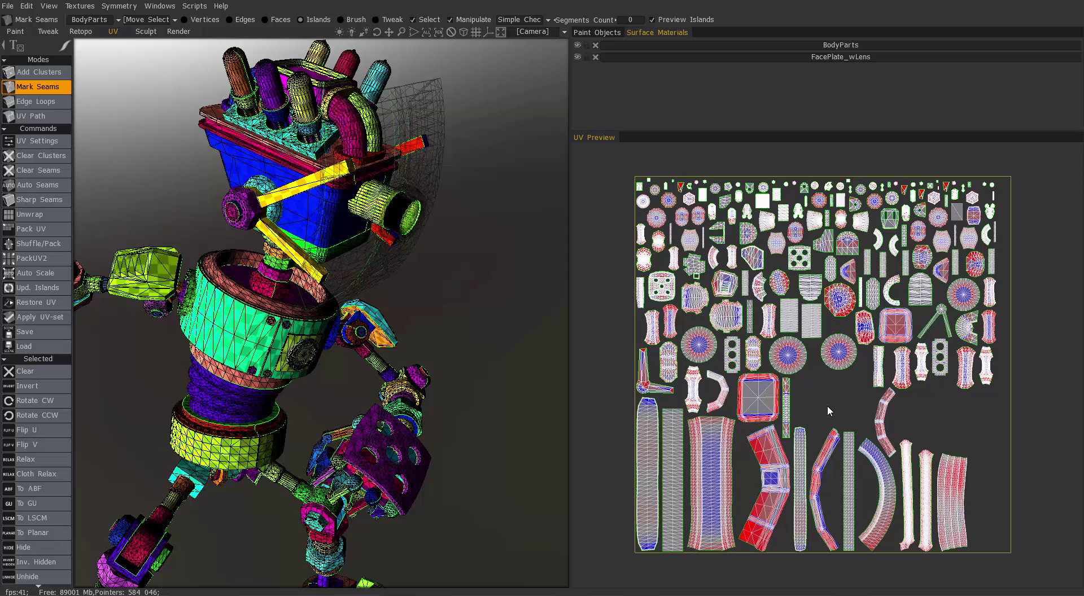
left_click(118, 20)
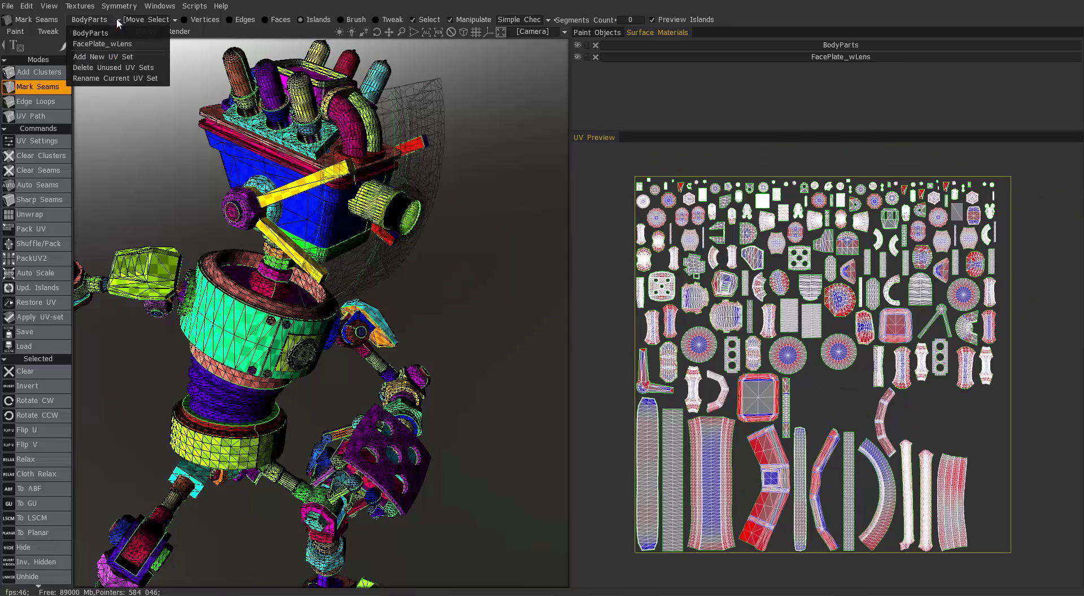
left_click(96, 45)
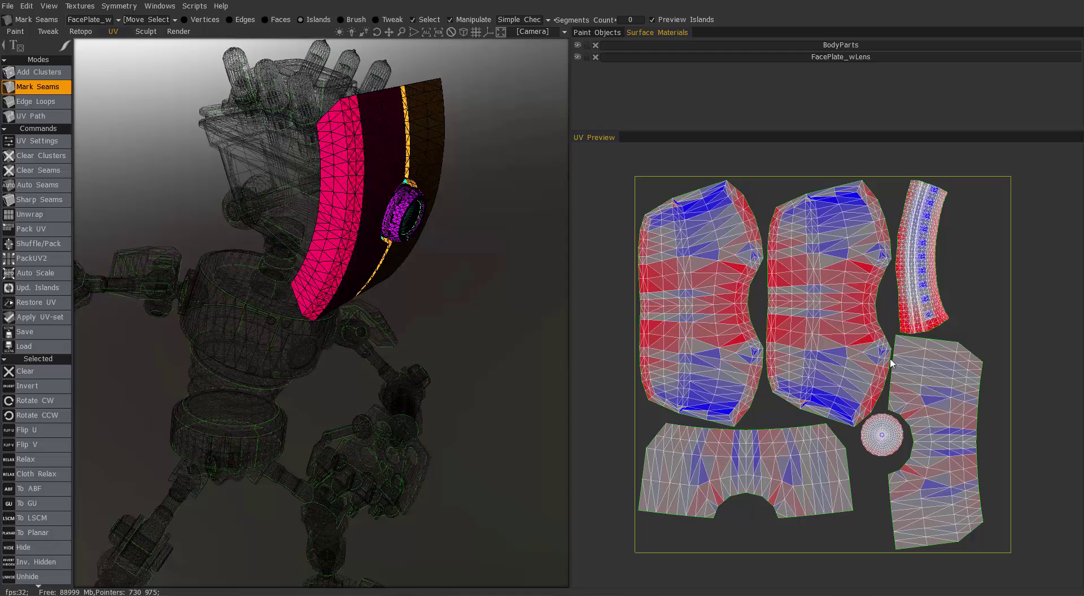
Step: Copy the vertical inner face plate island's UVs, paste them onto the horizontal inner island and unwrap the overlapping pair with To GU
left_click(946, 447)
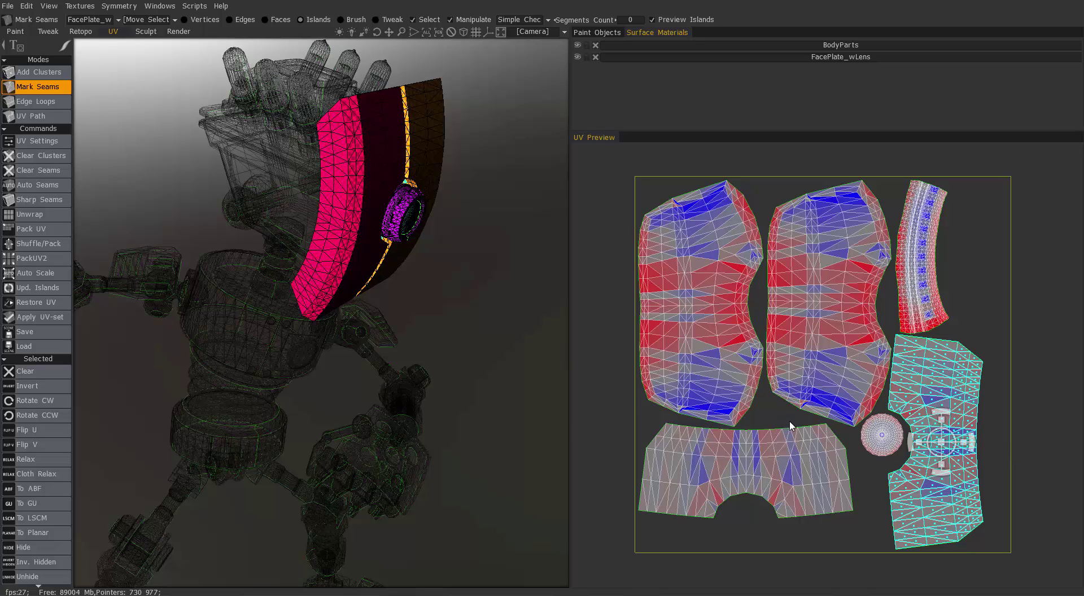
scroll(43, 500, "down", 1)
scroll(42, 498, "down", 5)
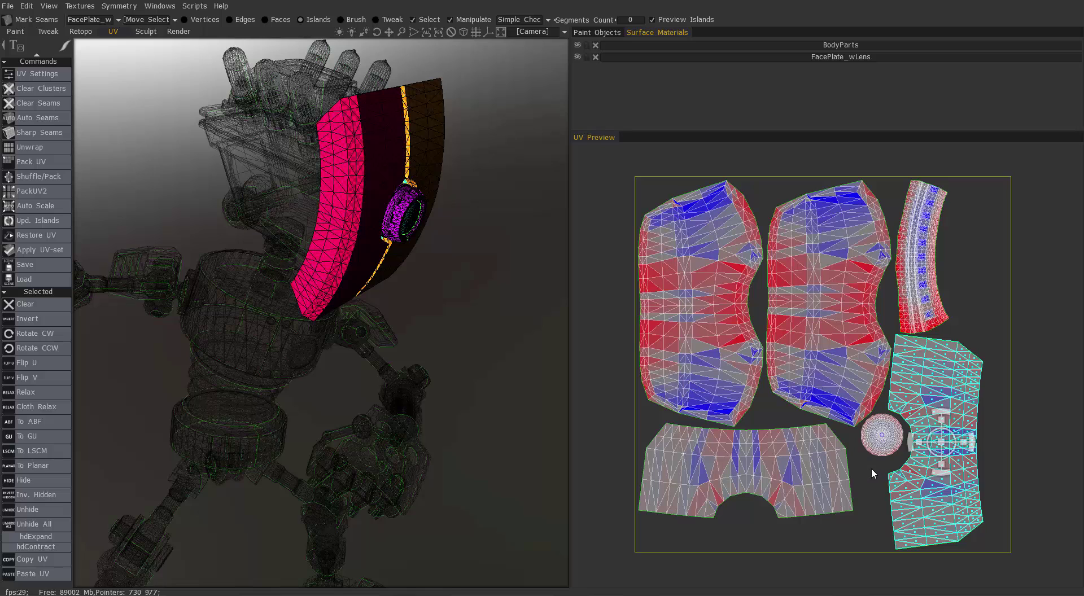
left_click(777, 479)
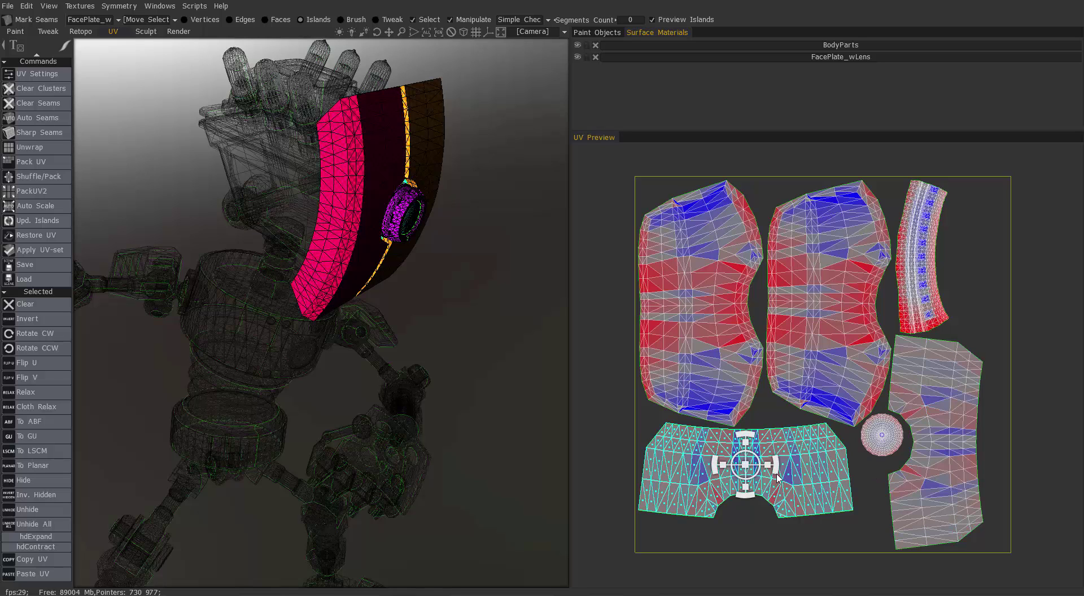
key("ctrl+v")
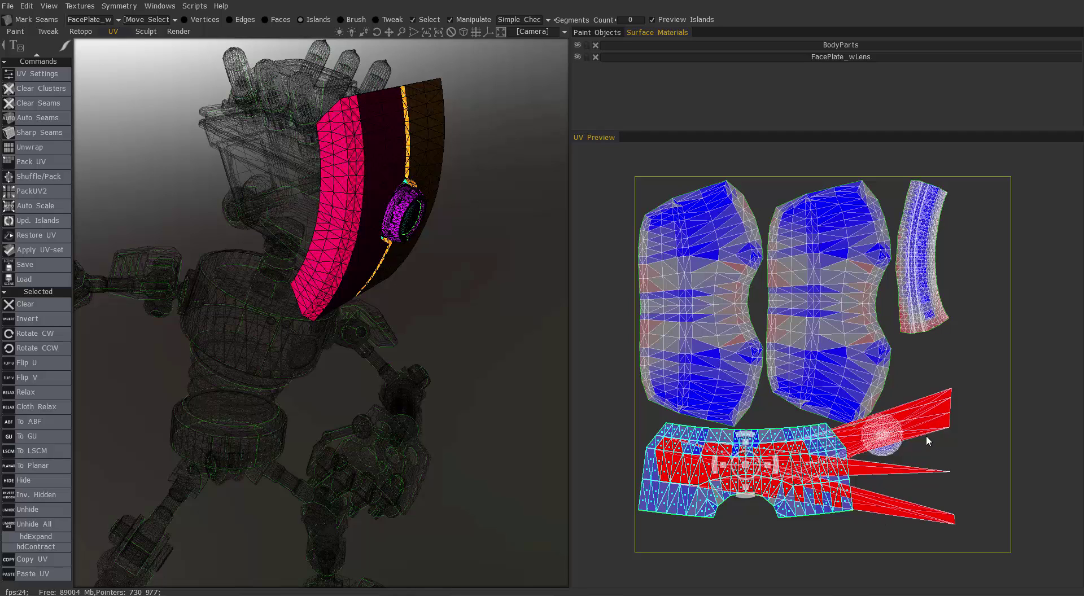
left_click(857, 513)
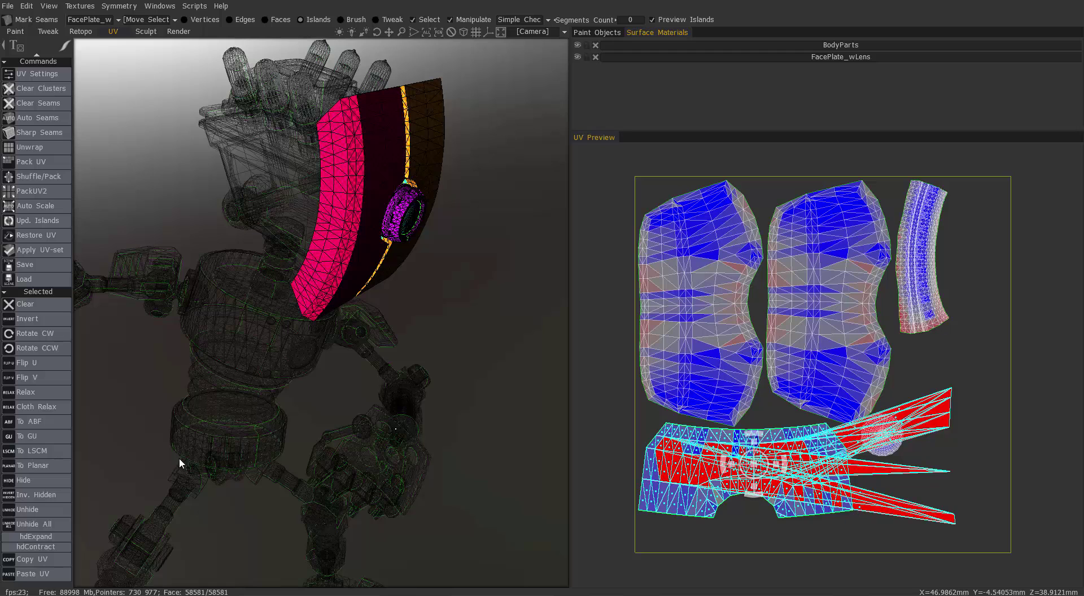
left_click(52, 438)
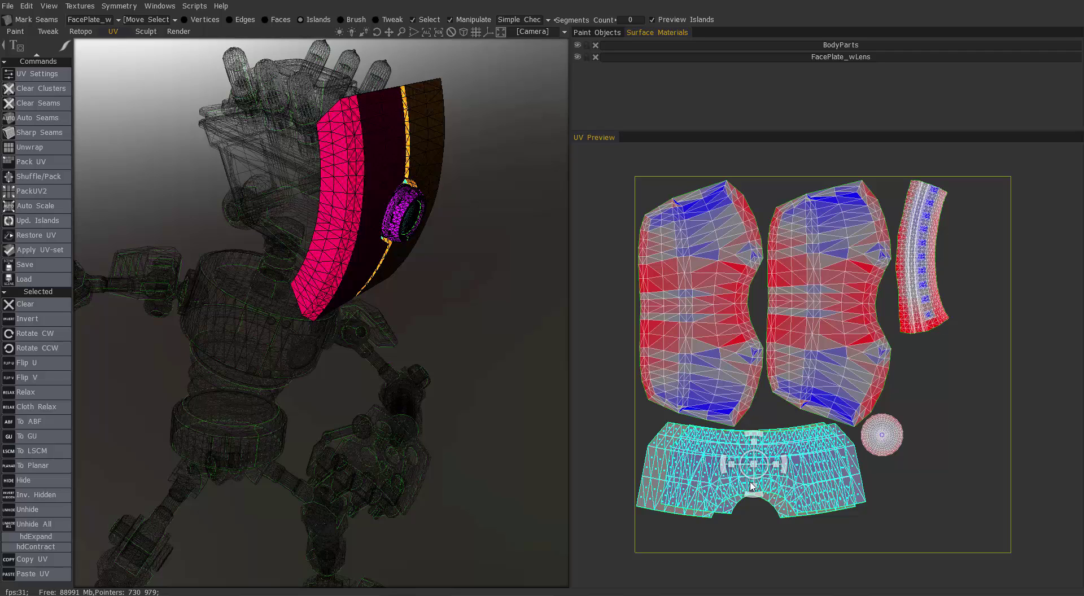
Step: Copy one overlapping inner face plate island's layout onto the other so their outlines match, and recompute it with To GU
left_click(852, 471)
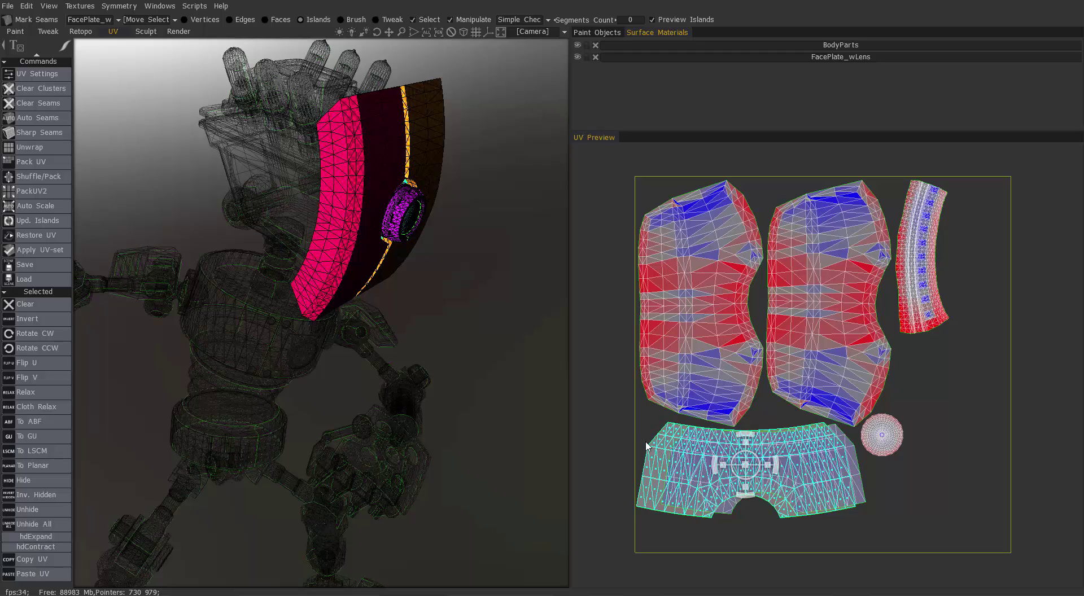
key("ctrl+z")
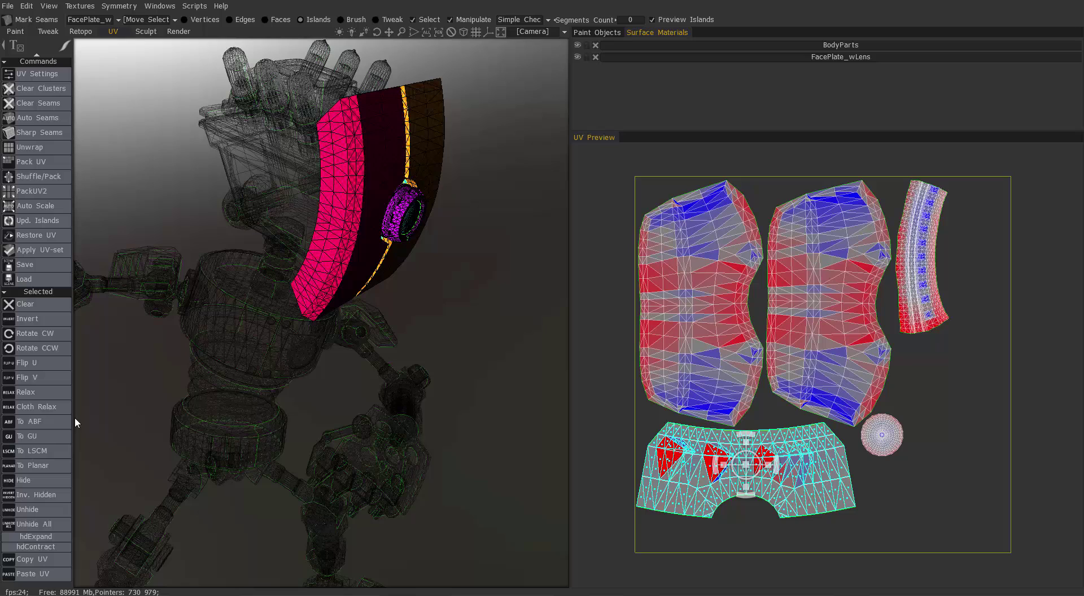
left_click(42, 436)
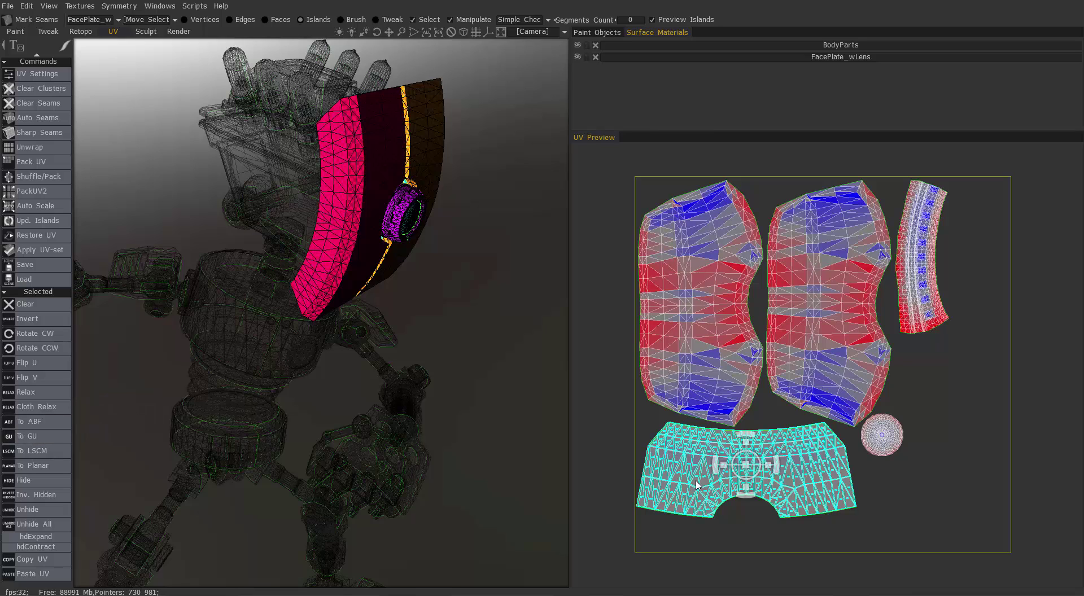
Step: Move the stacked inner face plate islands down to the lower edge of the UV tile
middle_click_drag(678, 477, 746, 366)
scroll(702, 296, "up", 5)
scroll(619, 275, "down", 3)
middle_click_drag(846, 270, 848, 374)
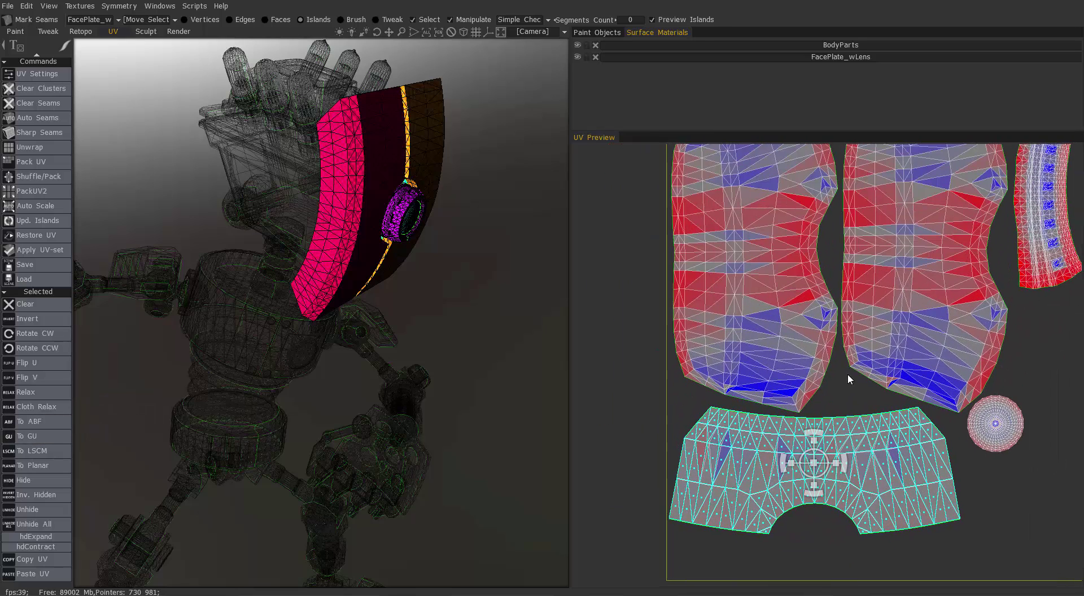
left_click_drag(813, 463, 814, 505)
scroll(718, 422, "down", 3)
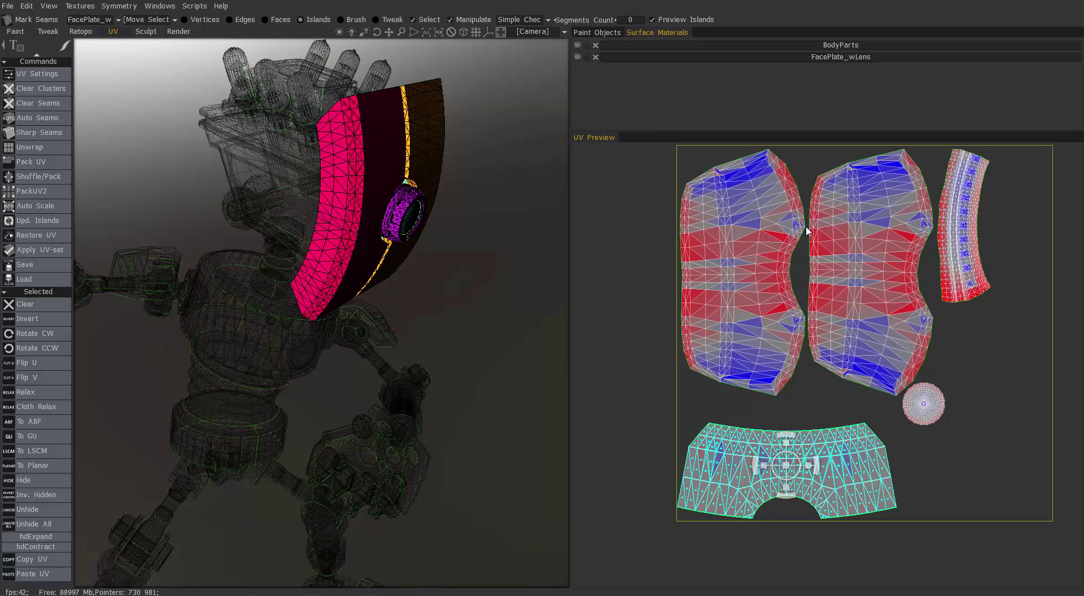
Step: Rotate the second large face plate island about 180 degrees in Islands mode and place it facing the first one's cutout
key("KP_2")
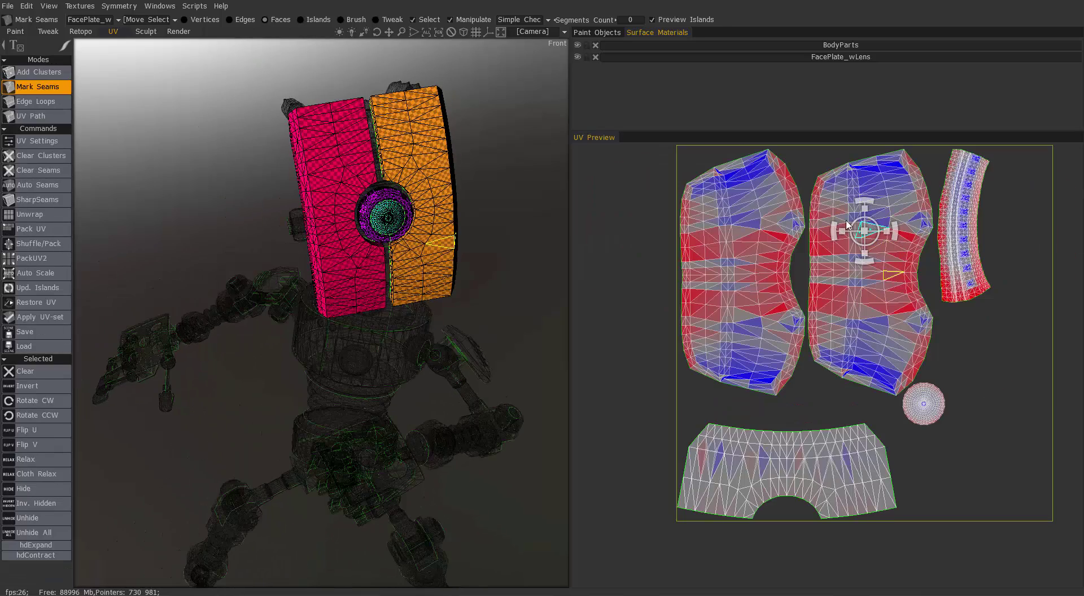
left_click(312, 19)
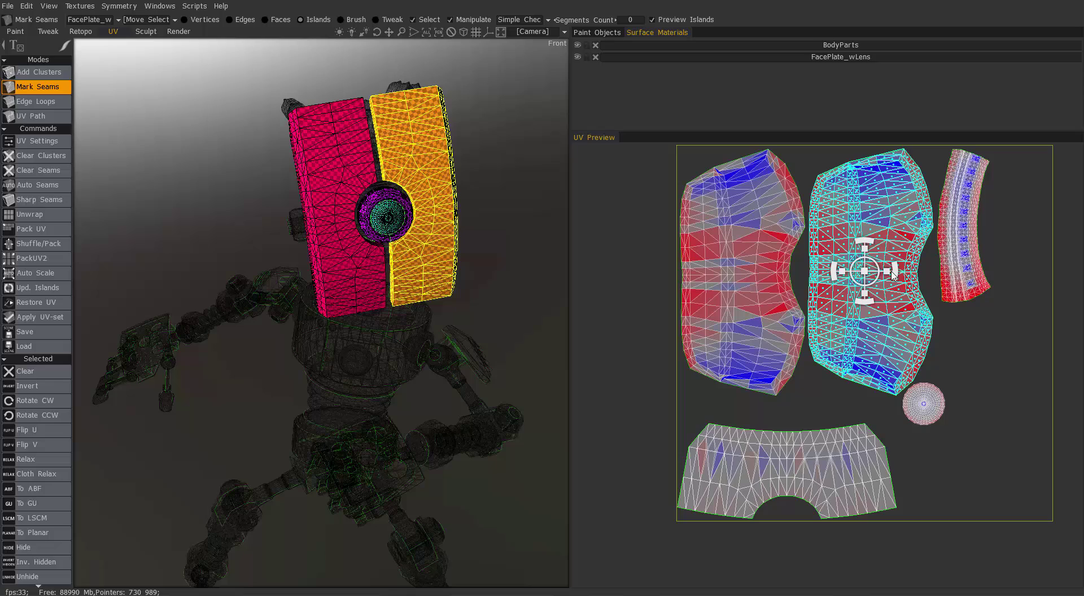
left_click_drag(894, 271, 836, 266)
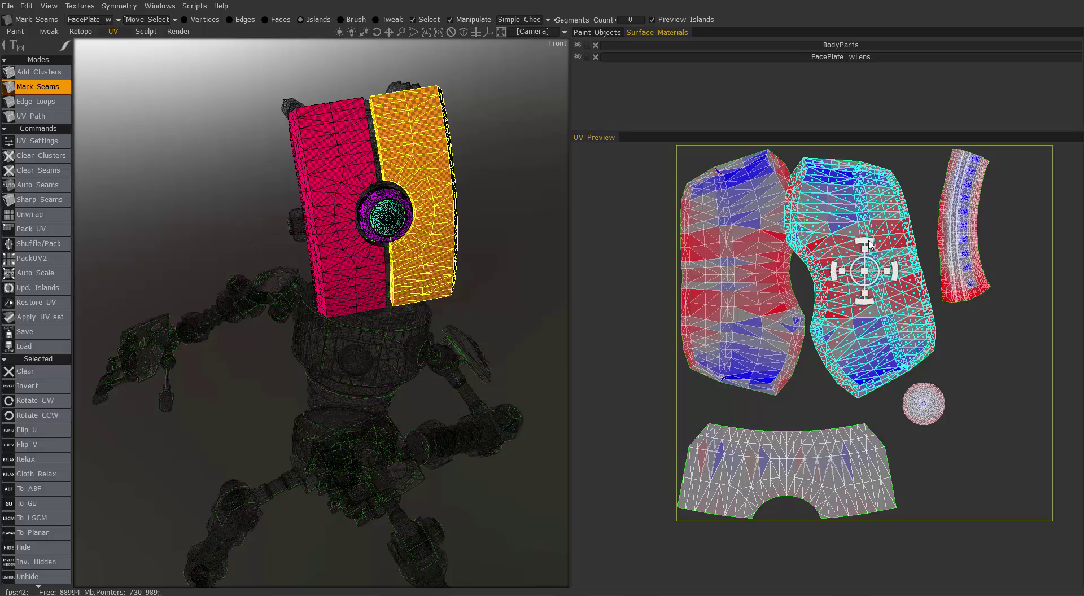
left_click_drag(867, 242, 889, 271)
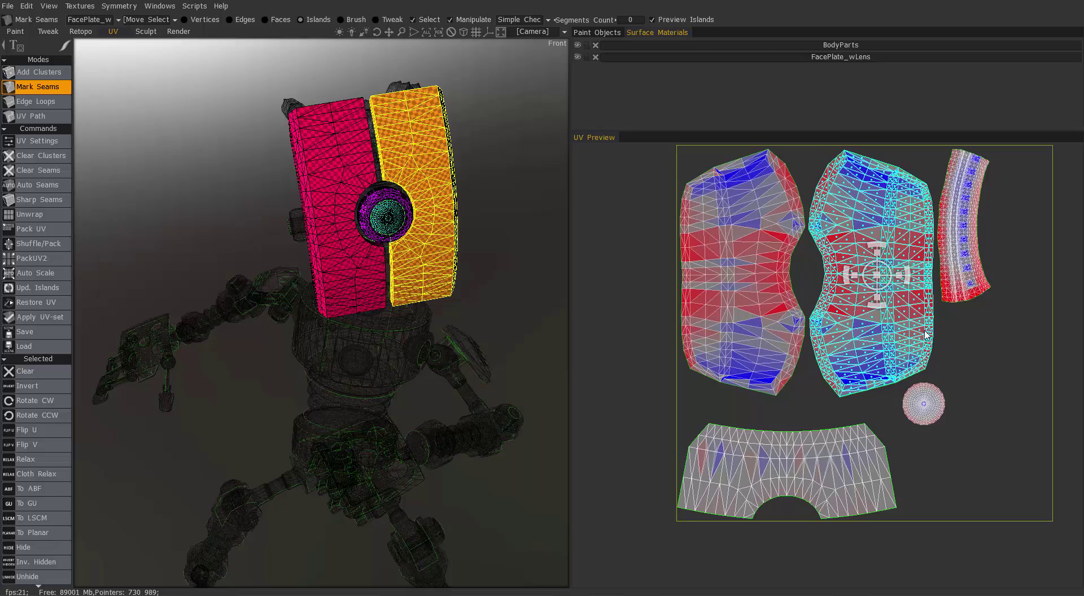
Step: Move the lens housing island away from the large face plate islands into the free space beside them and deselect it
left_click(965, 279)
middle_click_drag(362, 170, 113, 271)
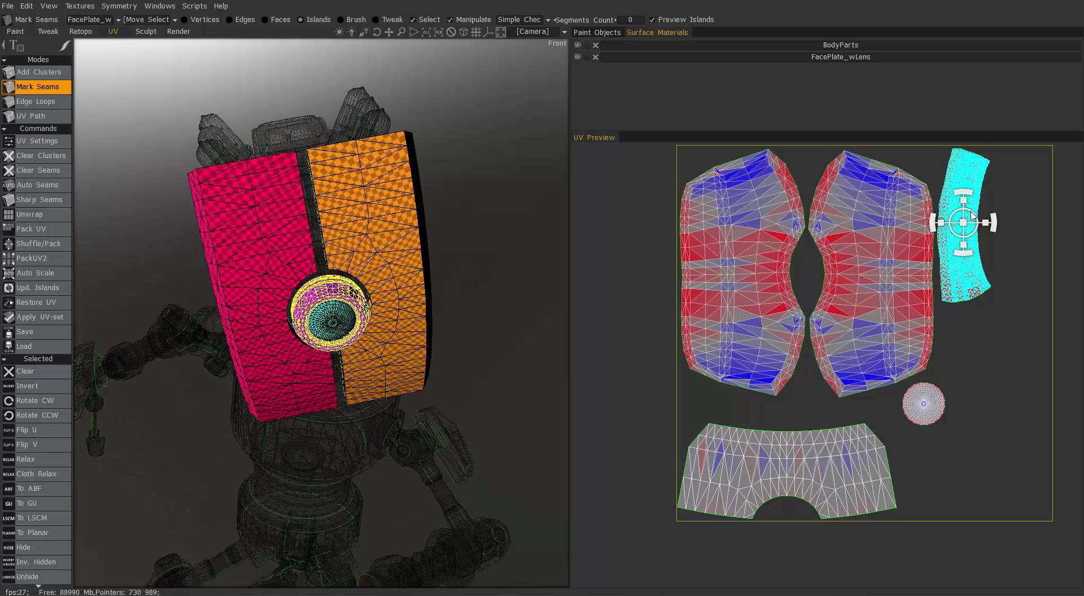
left_click_drag(972, 212, 994, 249)
scroll(323, 257, "up", 5)
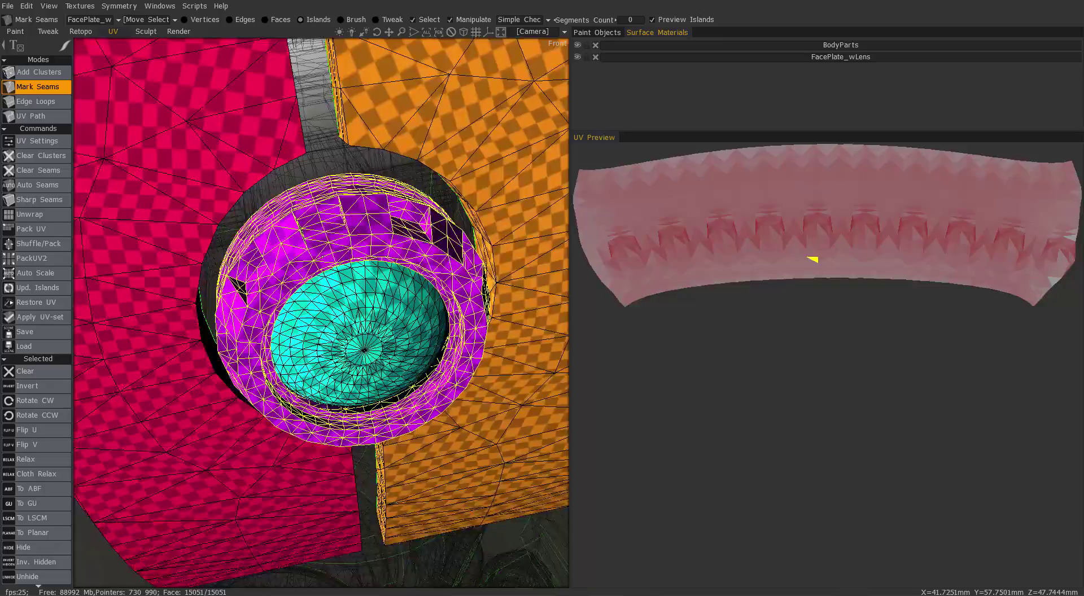
left_click_drag(322, 257, 254, 202, "alt")
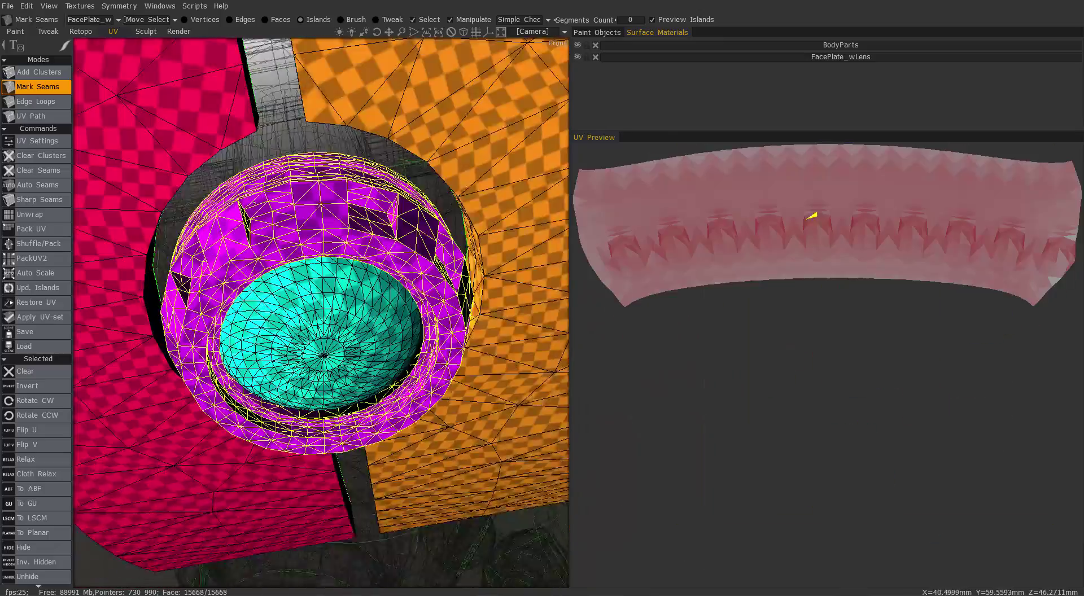
right_click_drag(254, 202, 255, 299, "alt")
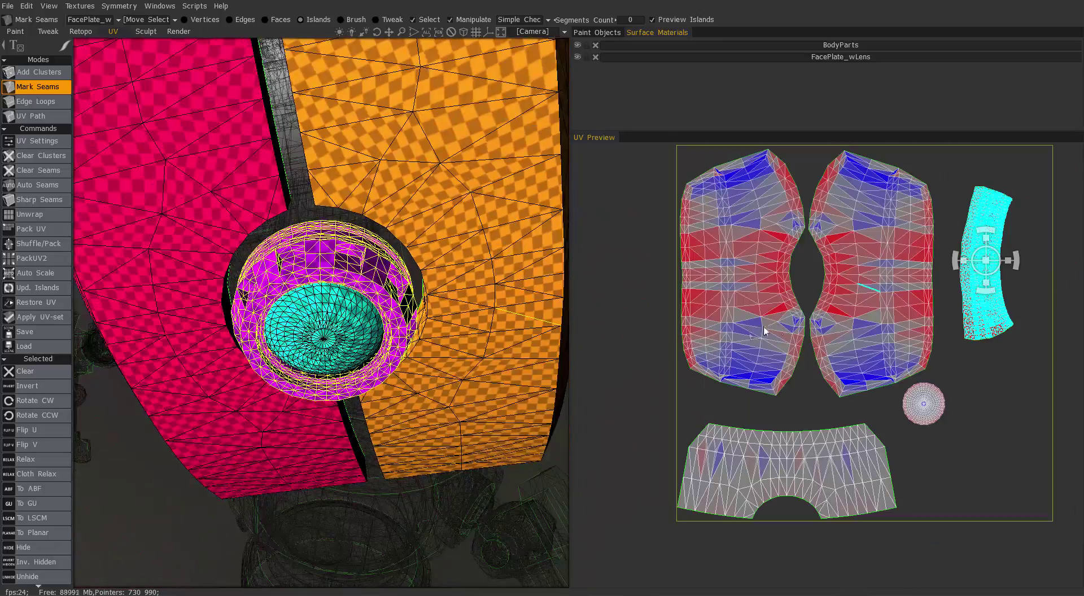
left_click(1014, 321)
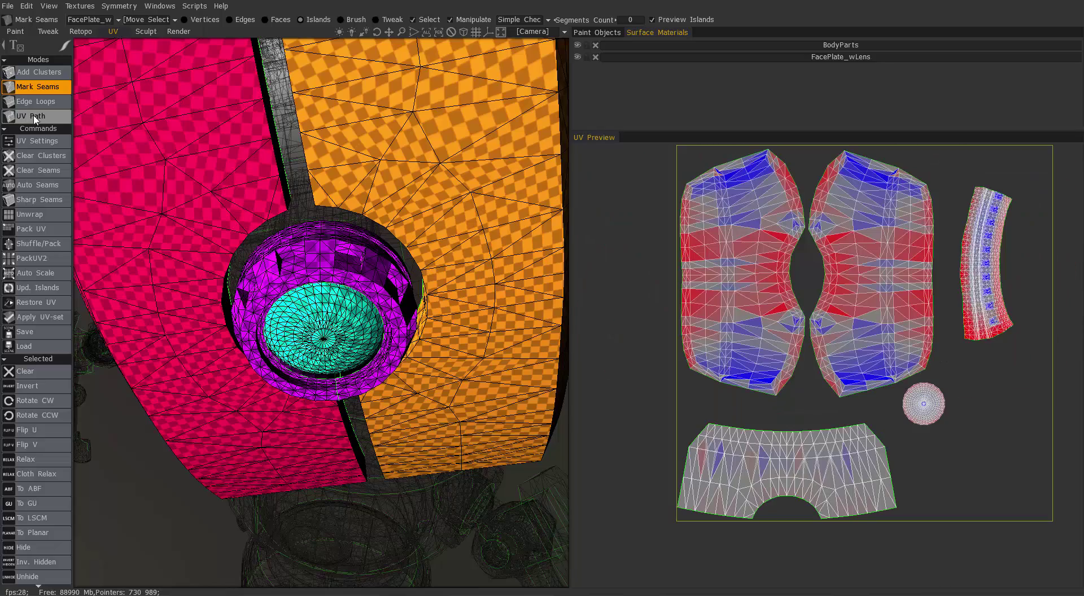
Step: Mark a UV Path seam across the upper side of the lens housing, opposite its existing seam
left_click(35, 118)
scroll(325, 339, "up", 6)
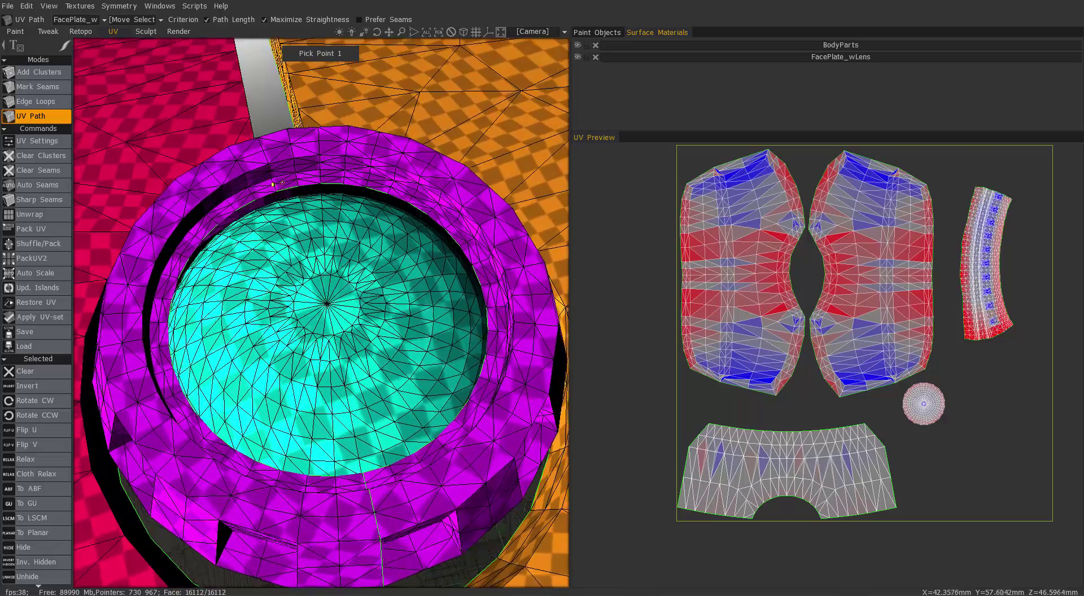
middle_click_drag(273, 184, 289, 364)
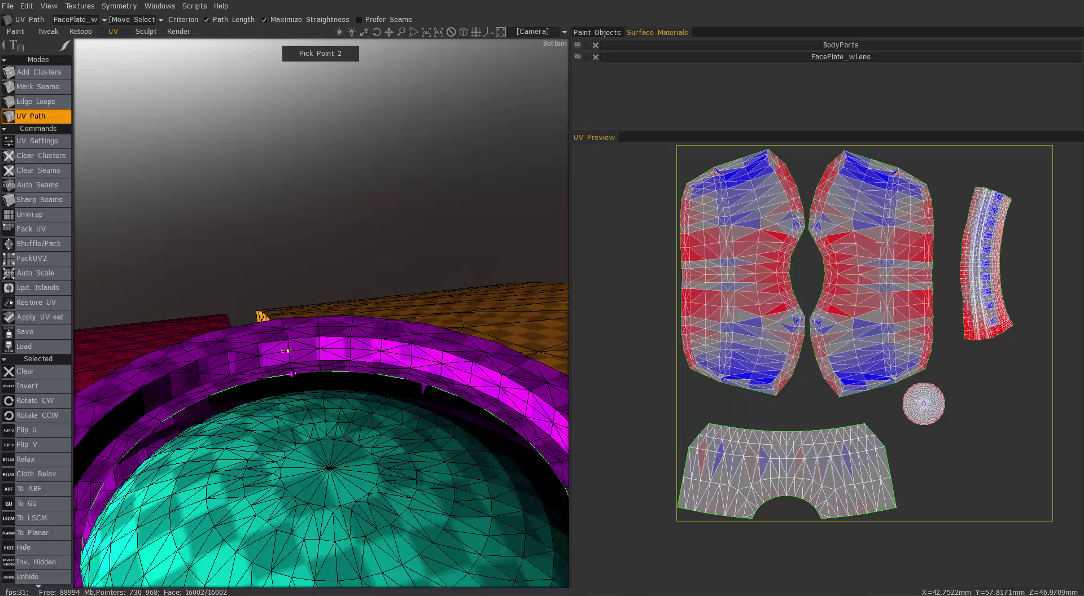
left_click(288, 340)
middle_click_drag(286, 335, 328, 197)
left_click(280, 189)
middle_click_drag(344, 138, 319, 229)
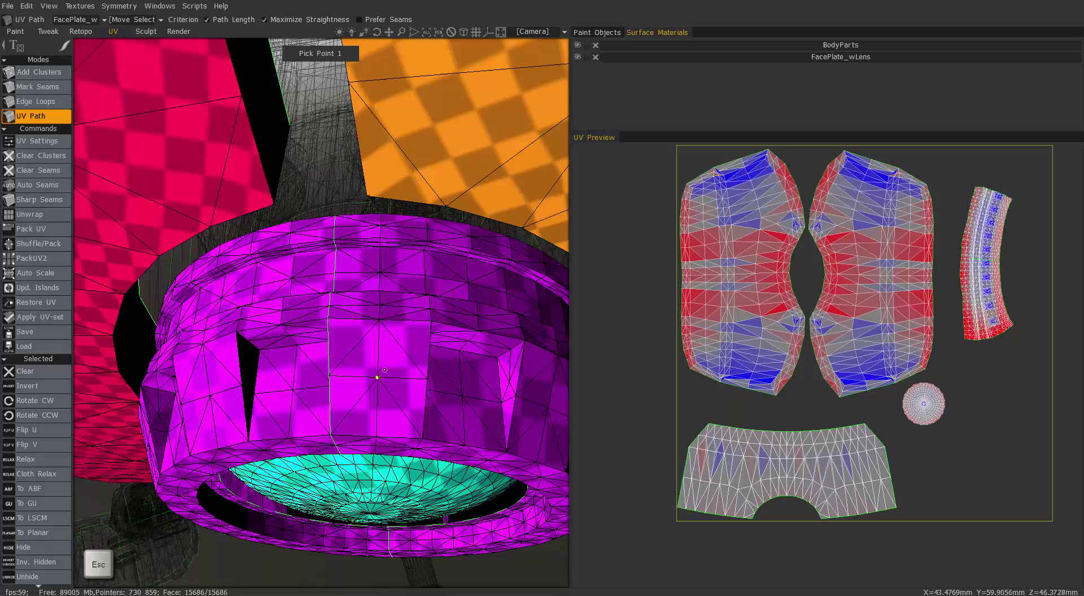
Step: Mark edge-loop seams along the outer edge of the lens housing's flat back ring to separate it into its own island
middle_click_drag(363, 406, 567, 307)
scroll(517, 266, "down", 5)
left_click_drag(567, 307, 412, 336)
middle_click_drag(411, 336, 511, 261)
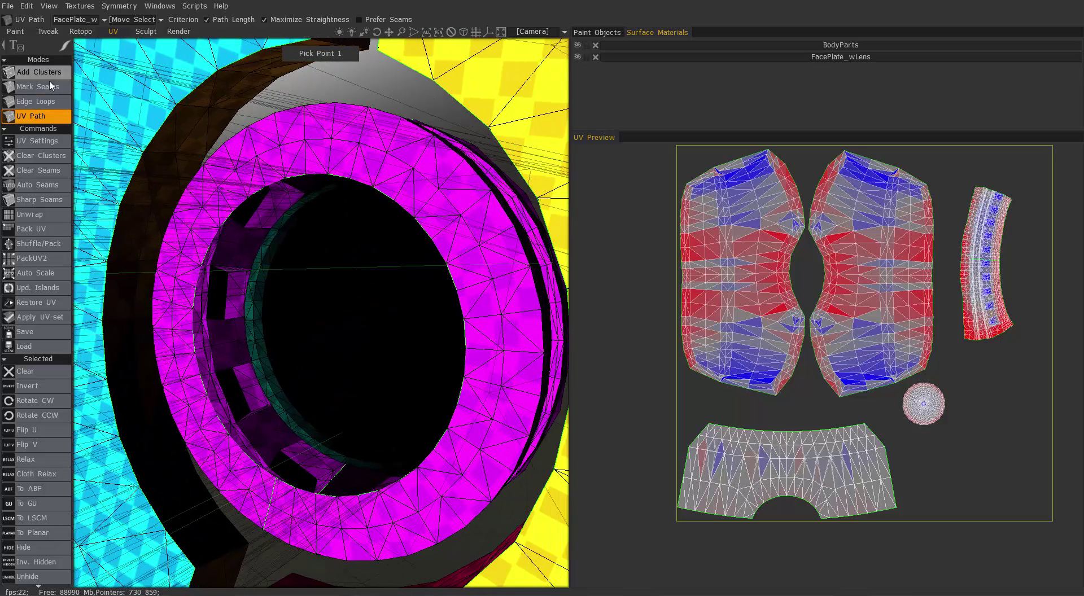
left_click(50, 87)
left_click(503, 213, "shift")
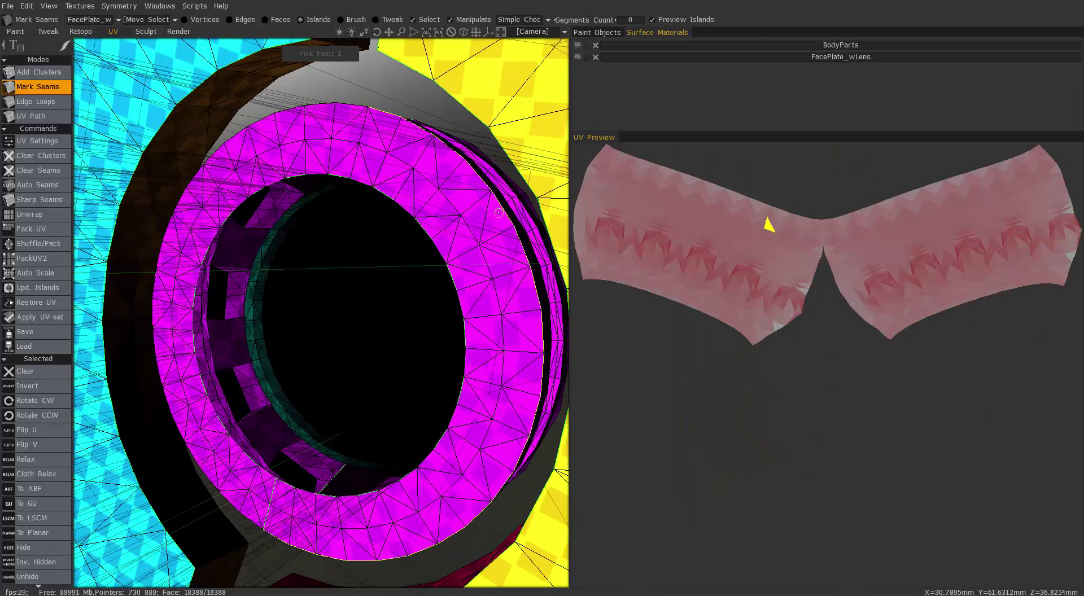
middle_click_drag(502, 212, 285, 308)
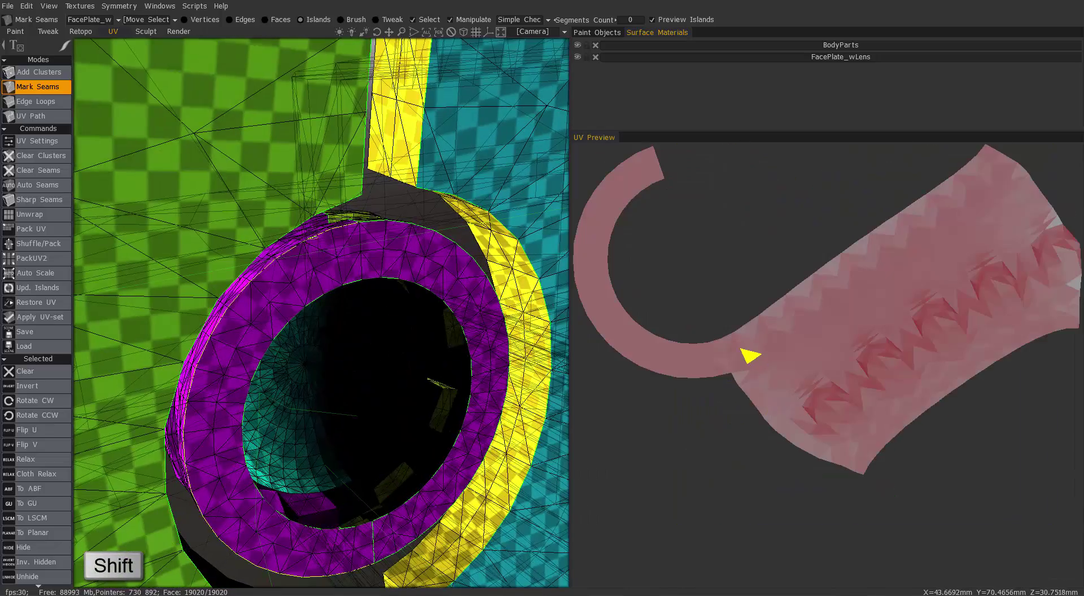
left_click(313, 238, "shift")
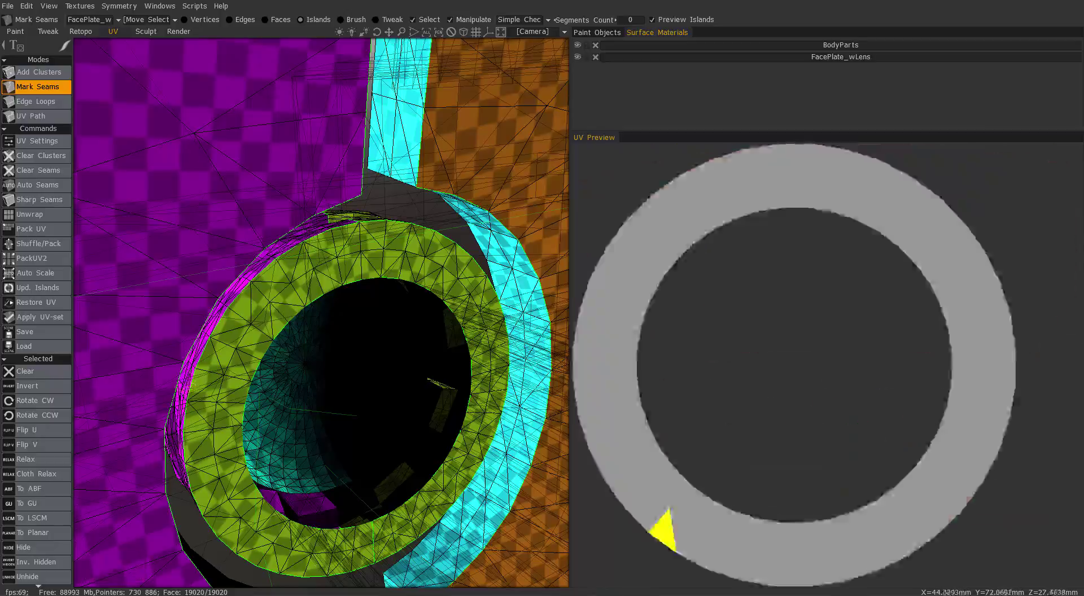
middle_click_drag(309, 552, 308, 348)
scroll(308, 348, "down", 1)
middle_click_drag(271, 237, 169, 243, "shift")
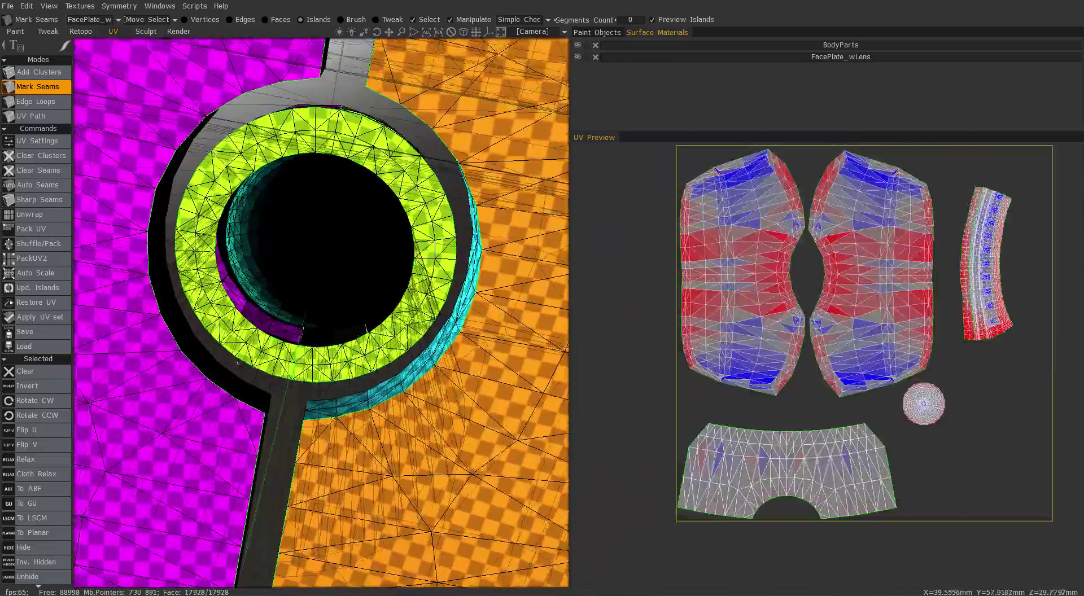
Step: Mark edge-loop seams around the inner lip of the lens housing's front ring to split it from both outer halves
middle_click_drag(282, 317, 413, 417)
scroll(309, 336, "down", 4)
scroll(413, 418, "up", 1)
scroll(395, 373, "up", 2)
middle_click_drag(396, 373, 429, 361)
middle_click_drag(480, 254, 452, 309)
scroll(452, 237, "up", 3)
left_click(312, 228, "shift")
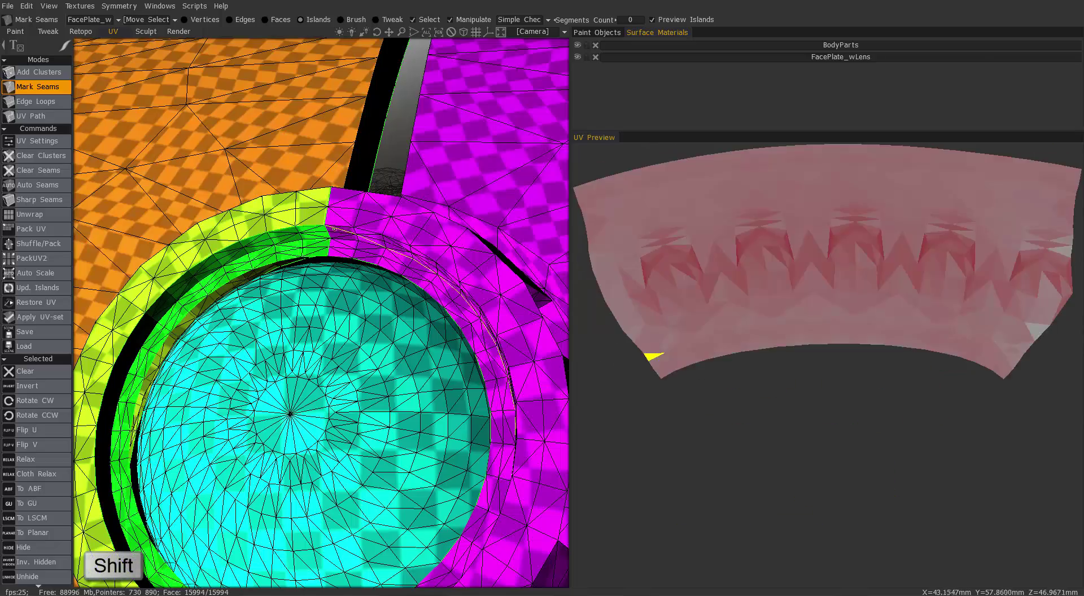
left_click(350, 231, "shift")
mouse_move(349, 233)
middle_mouse_down()
mouse_move(283, 205)
mouse_move(340, 172)
mouse_move(353, 238)
middle_mouse_up()
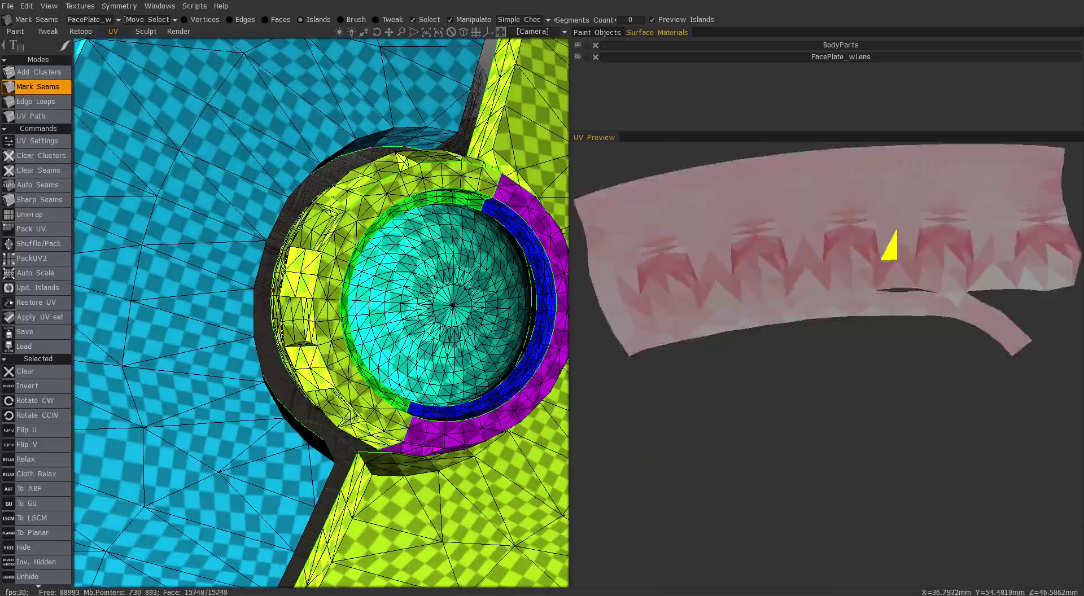
Step: Mark UV Path seams along the outer edge of the lens housing's front ring, around both of its halves
left_click(31, 115)
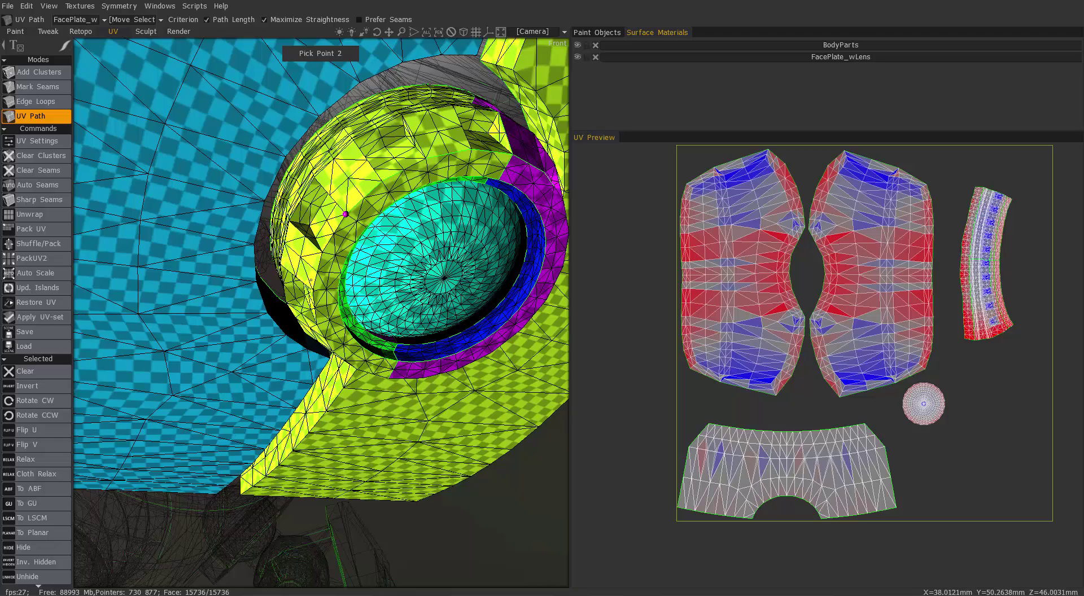
left_click(310, 279)
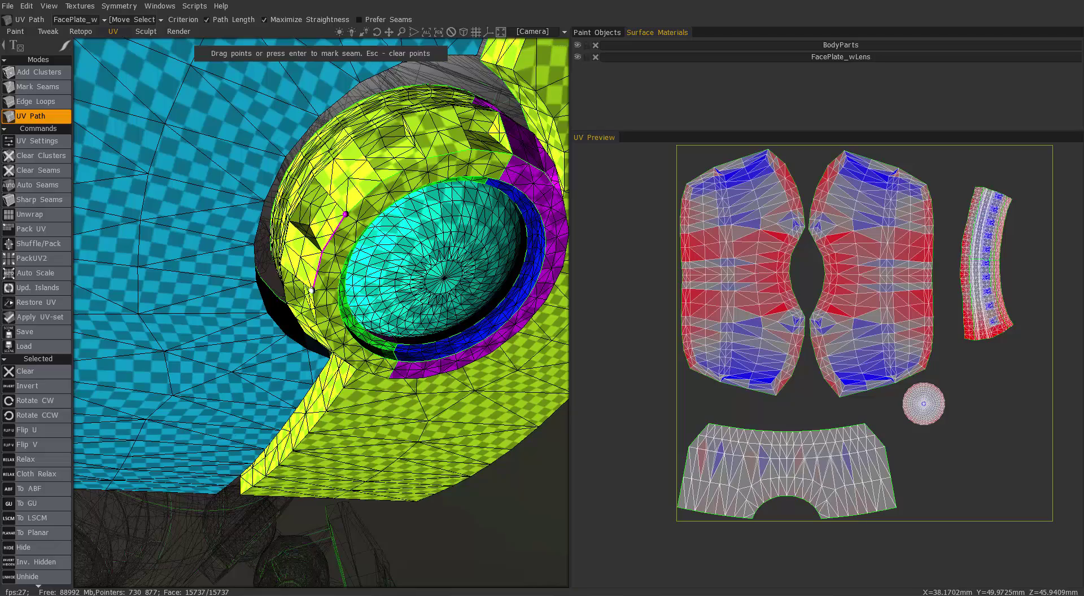
middle_click_drag(311, 279, 450, 370)
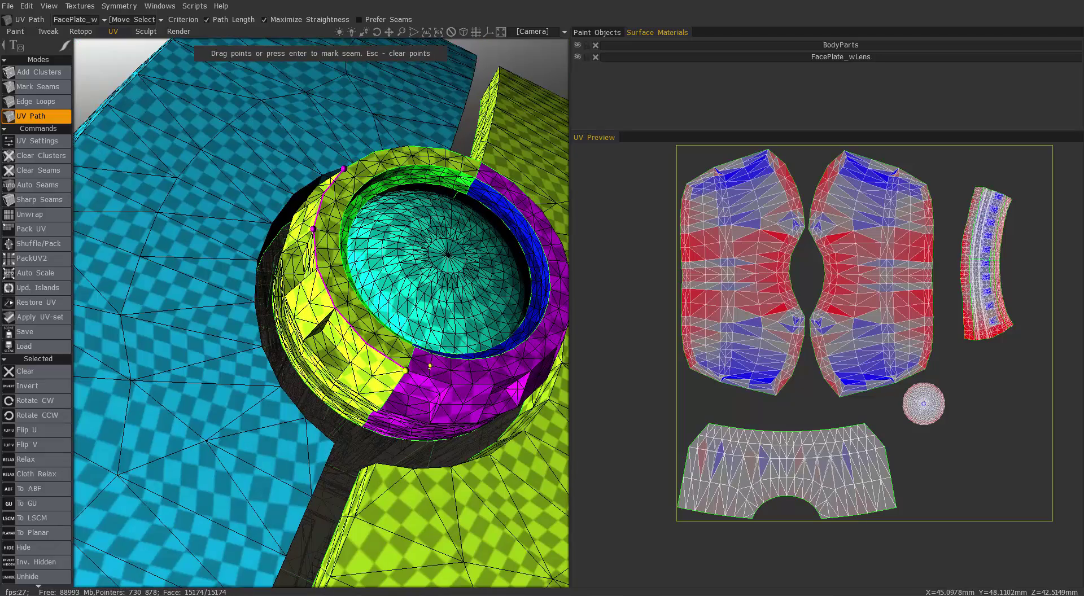
key("Return")
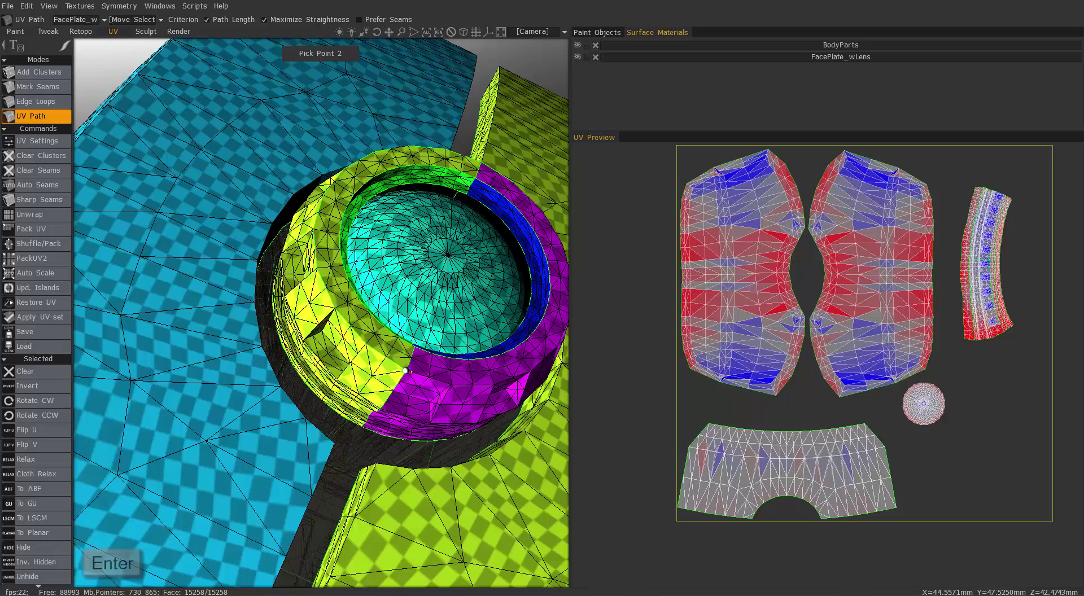
left_click(450, 384)
middle_click_drag(451, 385, 260, 316)
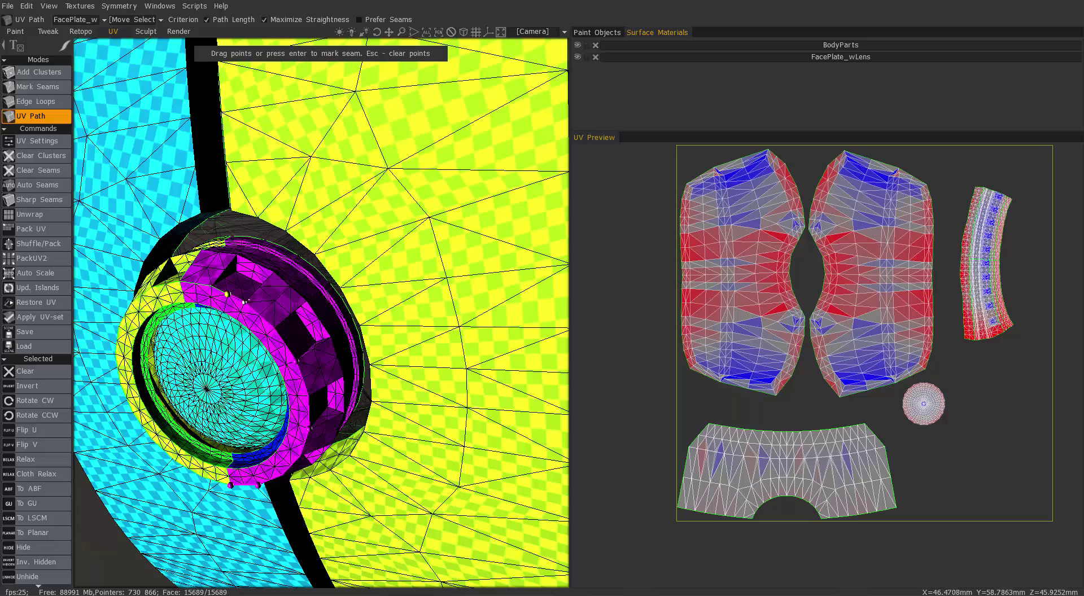
key("Return")
left_click_drag(244, 302, 294, 308, "alt")
middle_click_drag(254, 308, 446, 313)
Step: Clear the radial seams across the front ring of the lens housing to join its two halves into one continuous ring
left_click(38, 86)
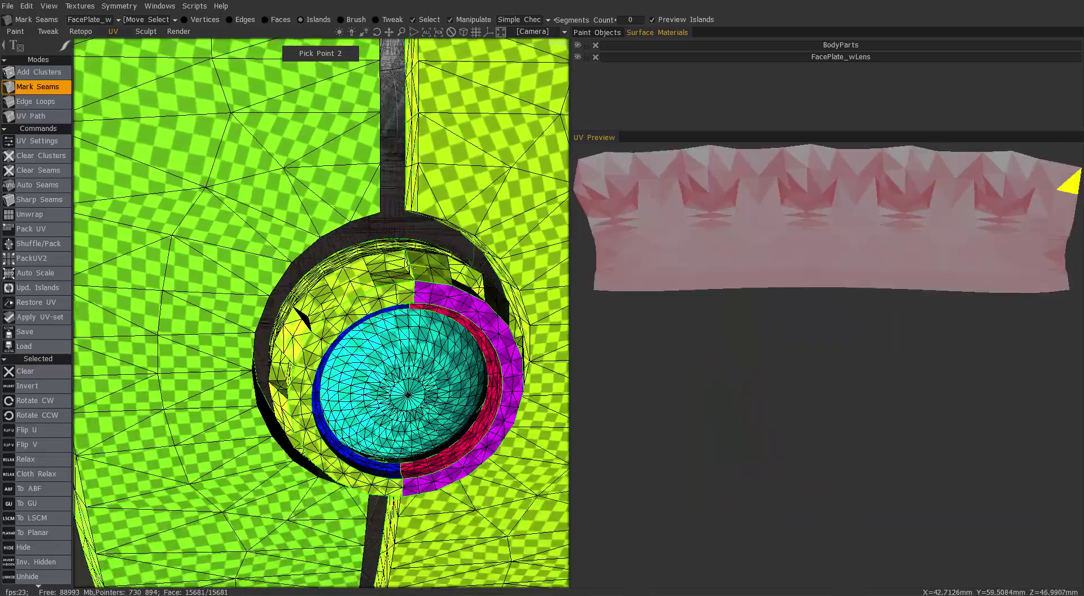
scroll(413, 268, "up", 3)
left_click(454, 275)
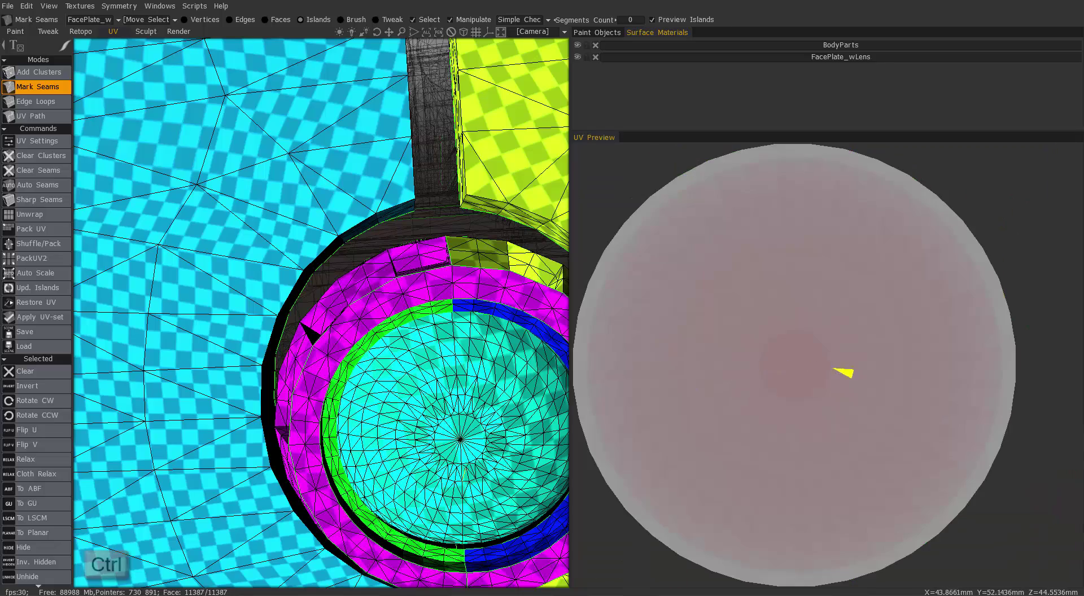
middle_click_drag(521, 443, 465, 430)
middle_click_drag(377, 498, 384, 352)
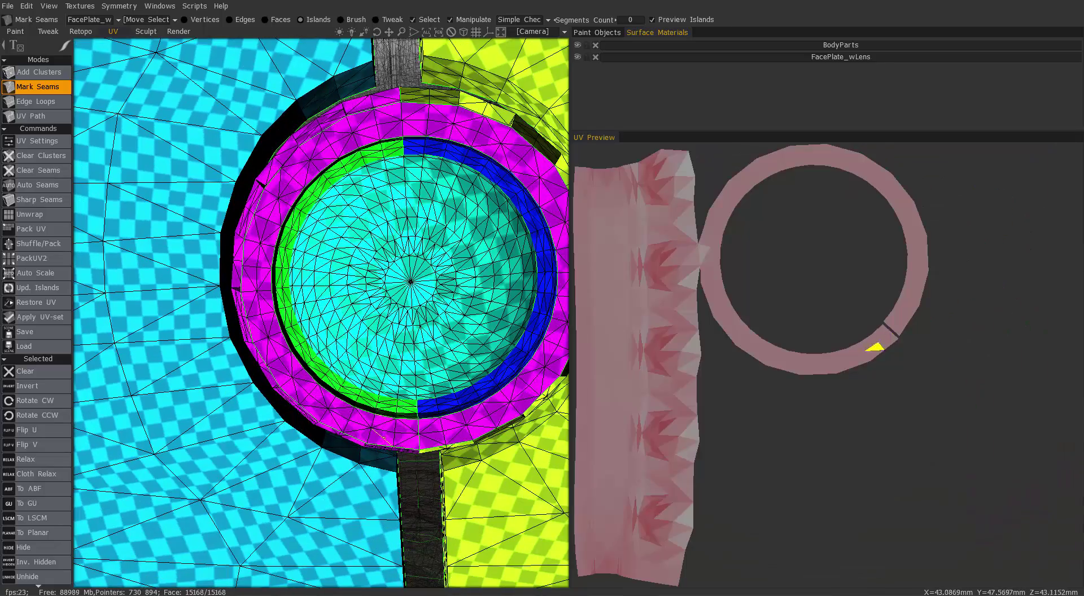
left_click(419, 428, "ctrl")
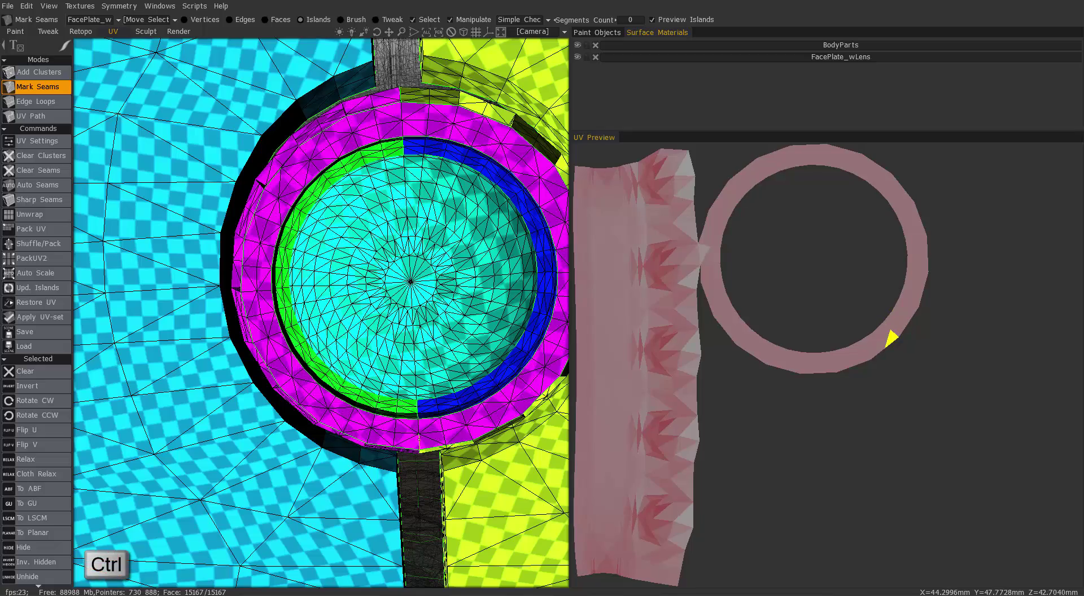
Step: Unwrap the selected lens housing cluster with the Globally Uniform (GU) method
scroll(372, 429, "down", 2)
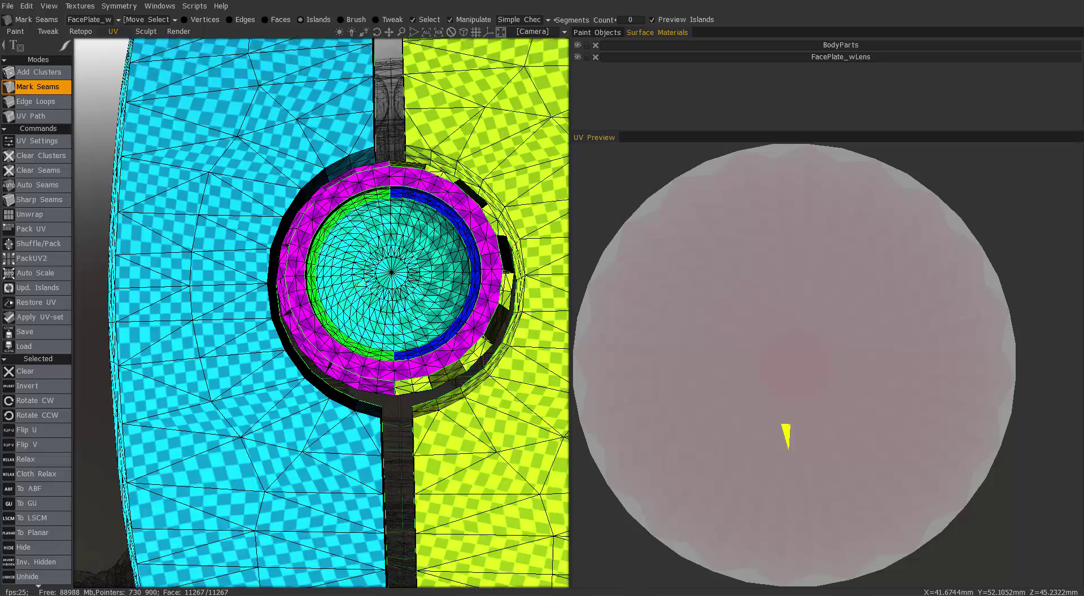
middle_click_drag(369, 288, 369, 222)
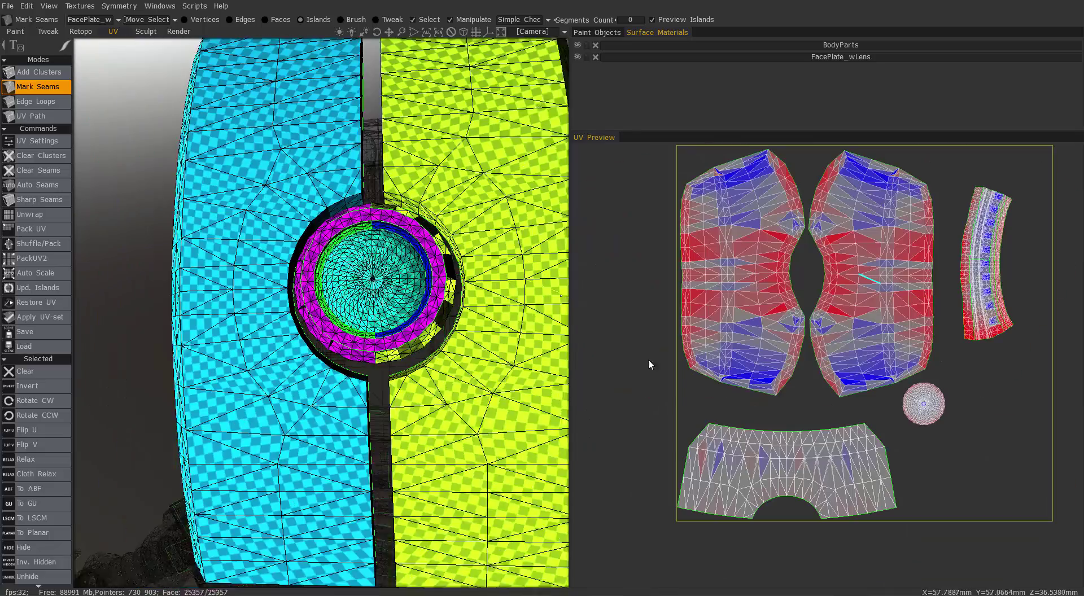
left_click(986, 292)
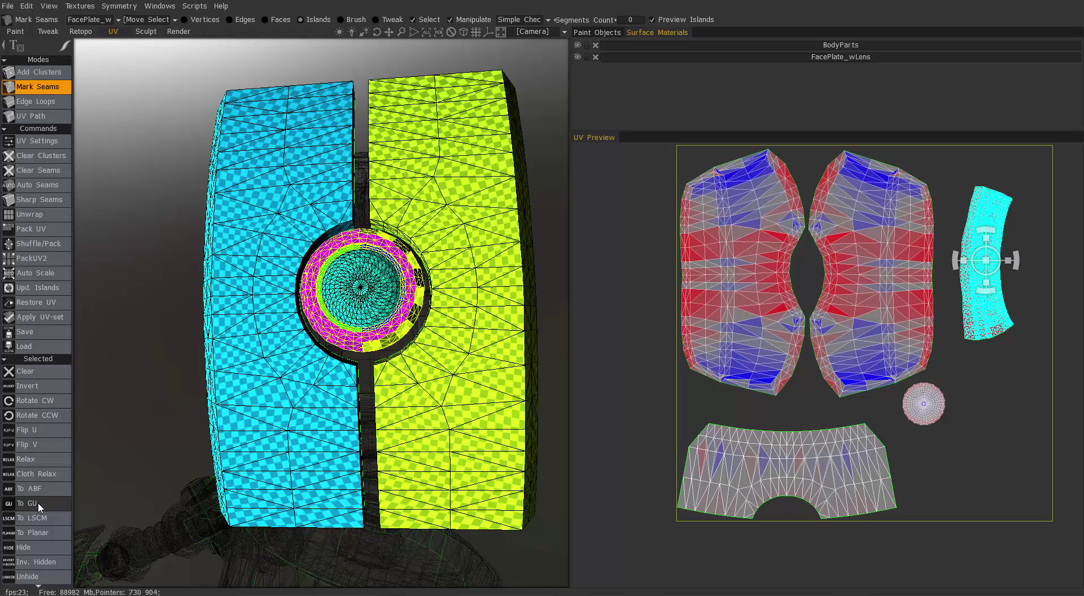
left_click(38, 503)
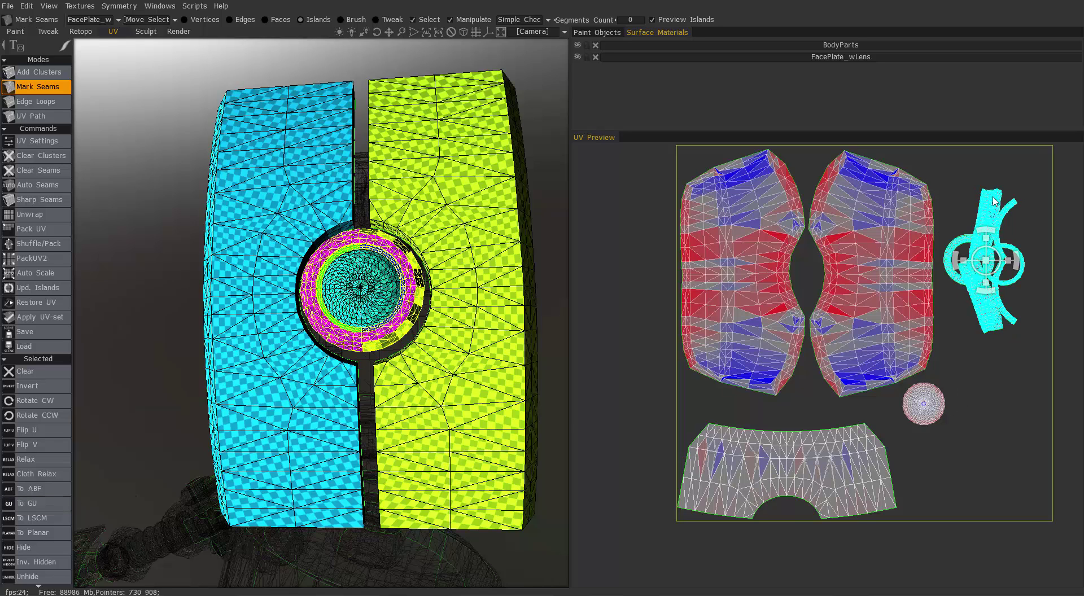
Step: Pull the flat back ring island and the strip island with the attached front ring out of the overlapping housing pieces into free space
left_click(963, 246)
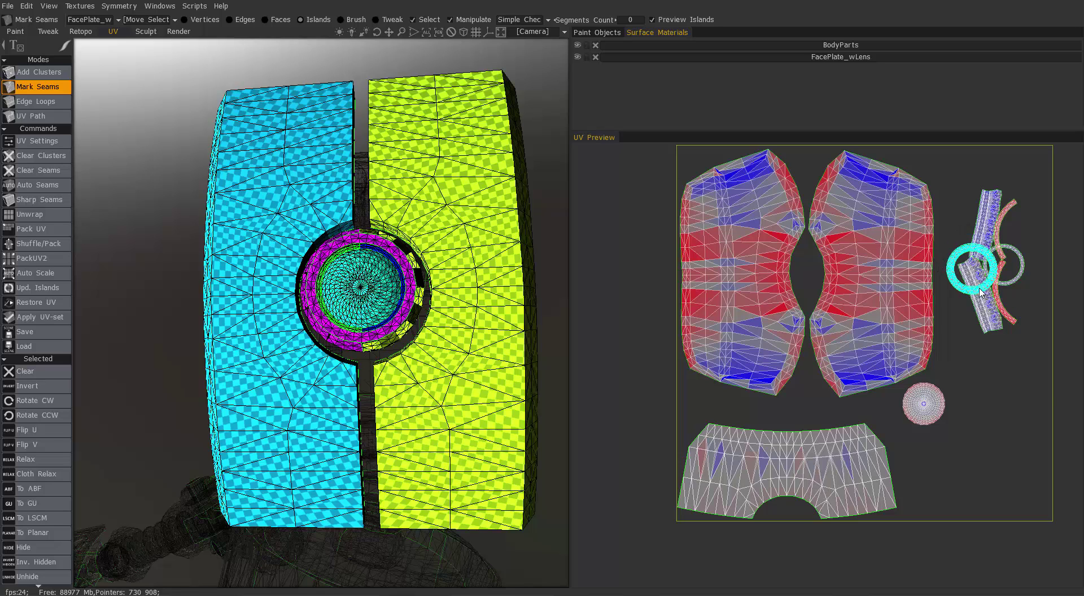
left_click_drag(989, 267, 936, 484)
left_click(1023, 276)
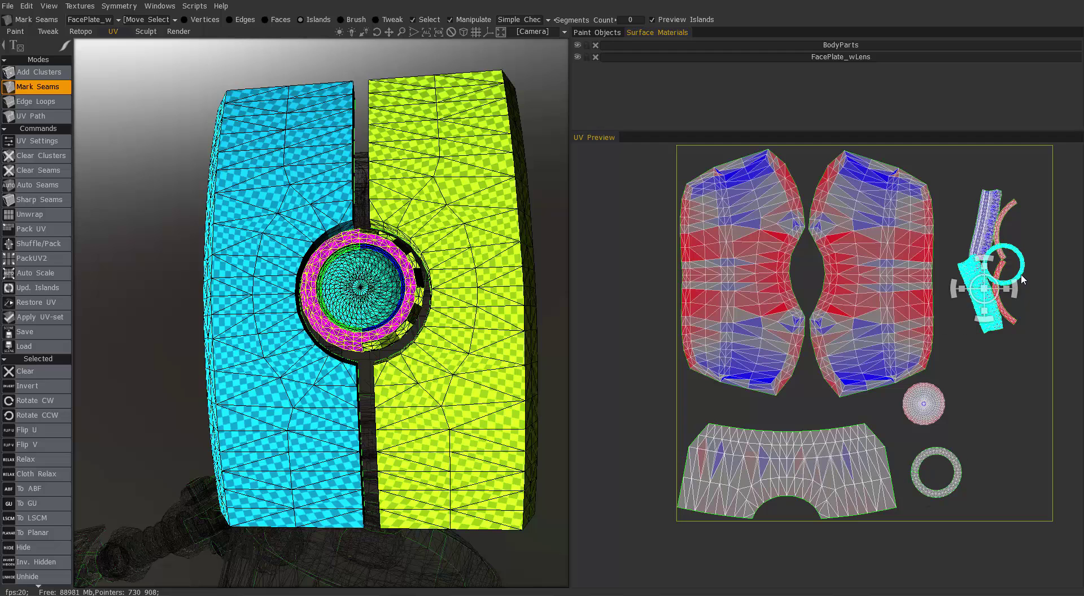
left_click(1018, 329)
left_click(938, 213)
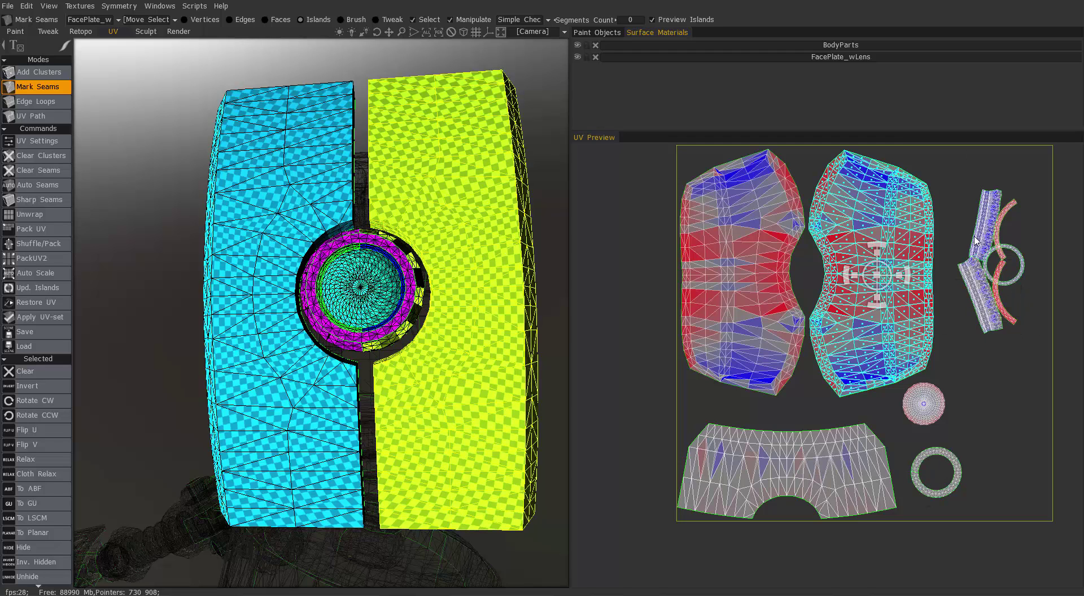
left_click(1019, 255)
left_click_drag(983, 289, 1001, 399)
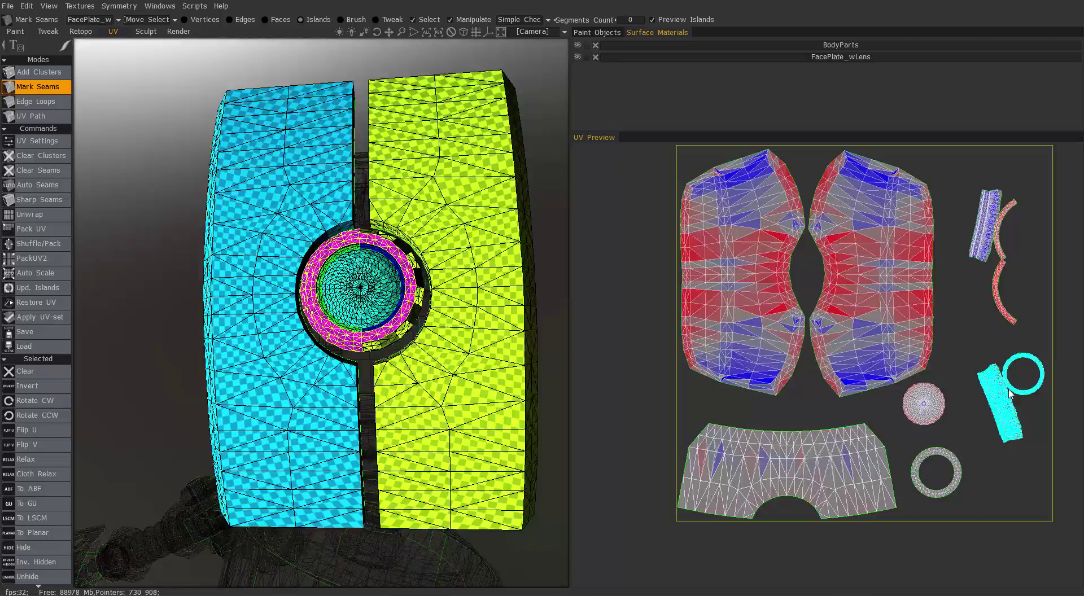
Step: Mark the missing seam edge between the front ring and the housing's outer half, and unwrap the attached piece with GU into separate islands
left_click_drag(395, 282, 441, 271, "alt")
scroll(362, 283, "up", 3)
left_click_drag(362, 305, 430, 367, "alt")
left_click_drag(316, 316, 345, 308, "alt")
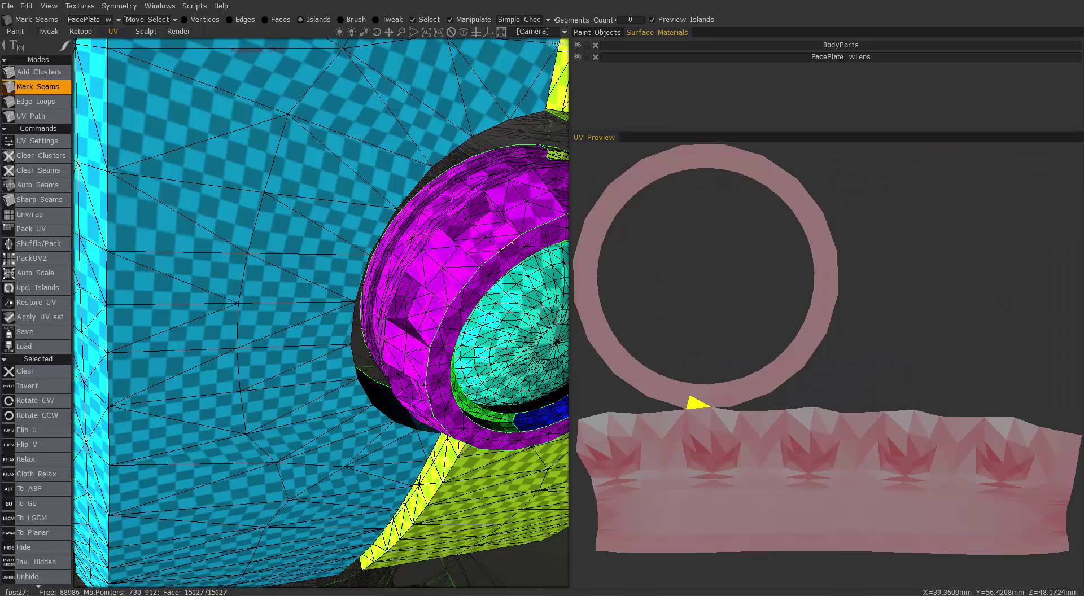
left_click(512, 248)
middle_click_drag(547, 333, 438, 334)
middle_click_drag(408, 289, 993, 367)
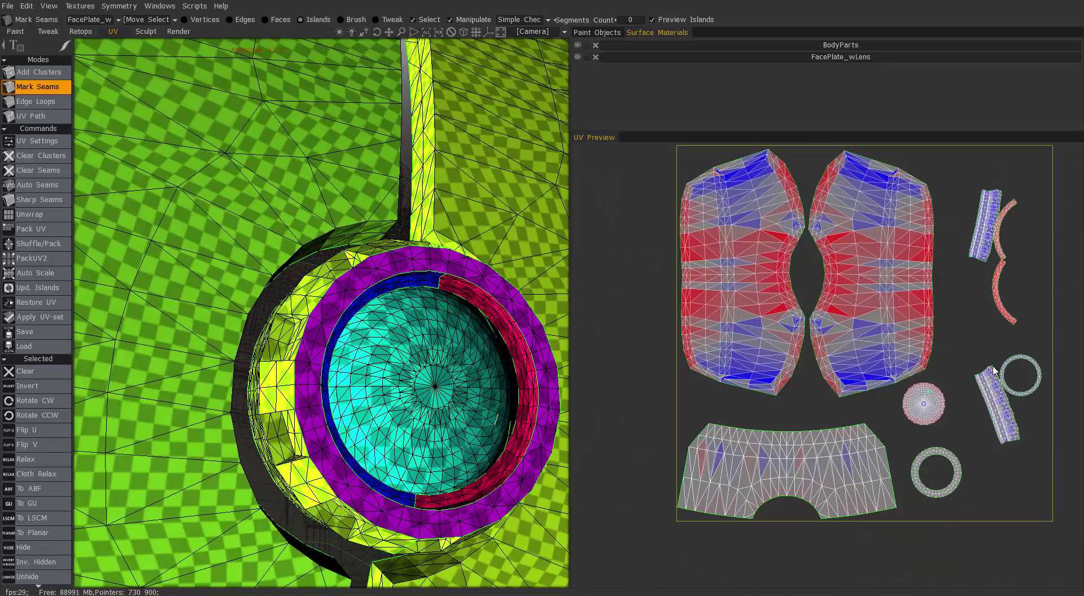
left_click(997, 395)
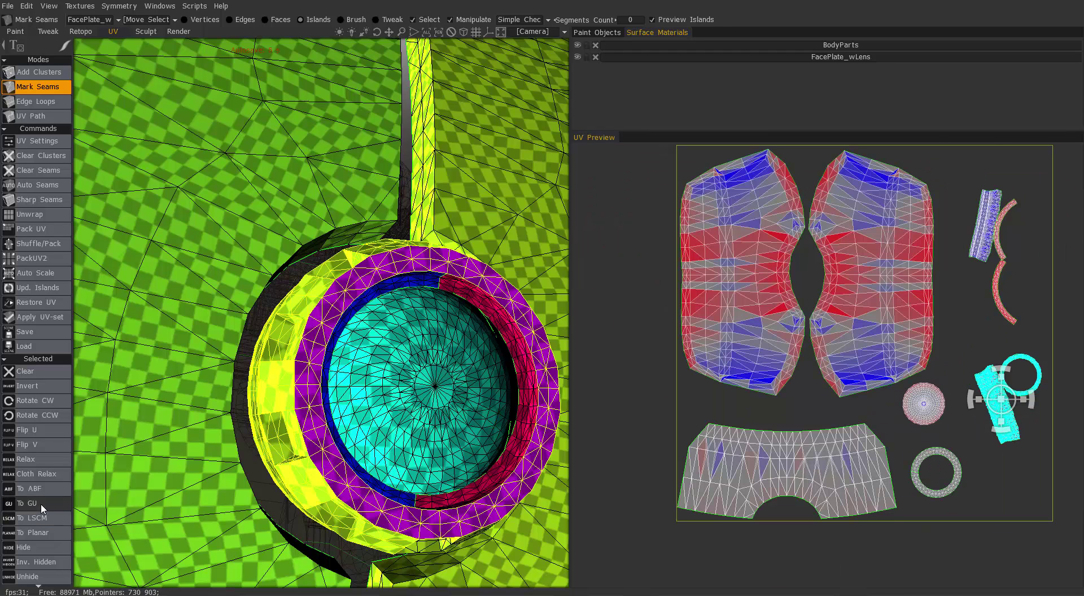
left_click(976, 379)
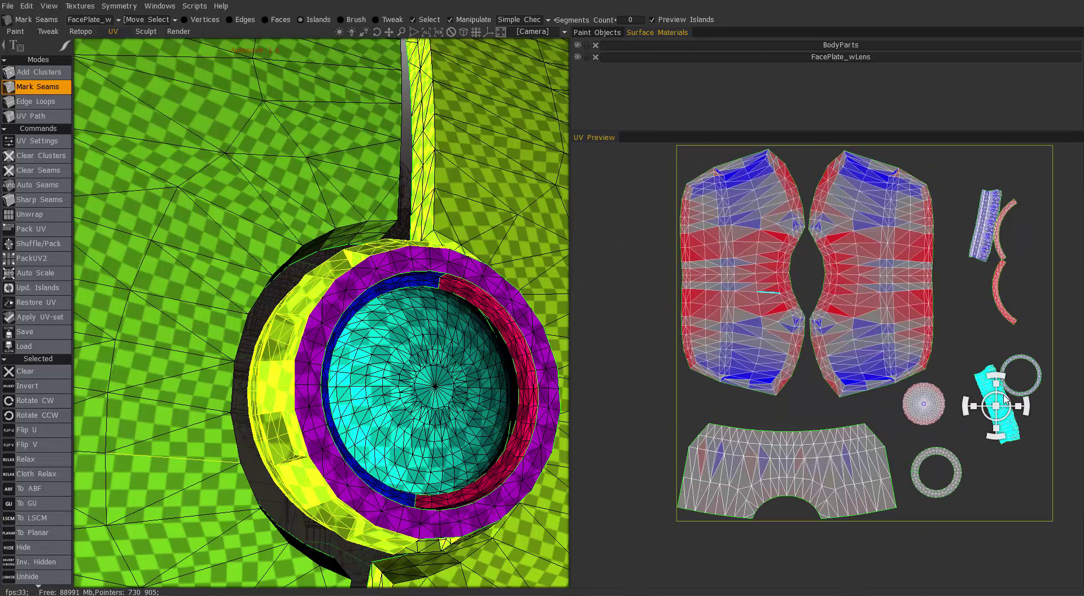
Step: Place the two outer housing strip islands upright and side by side outside the UV square, beside the face plate islands
left_click_drag(1003, 396, 985, 364)
scroll(646, 373, "down", 2)
scroll(646, 373, "up", 1)
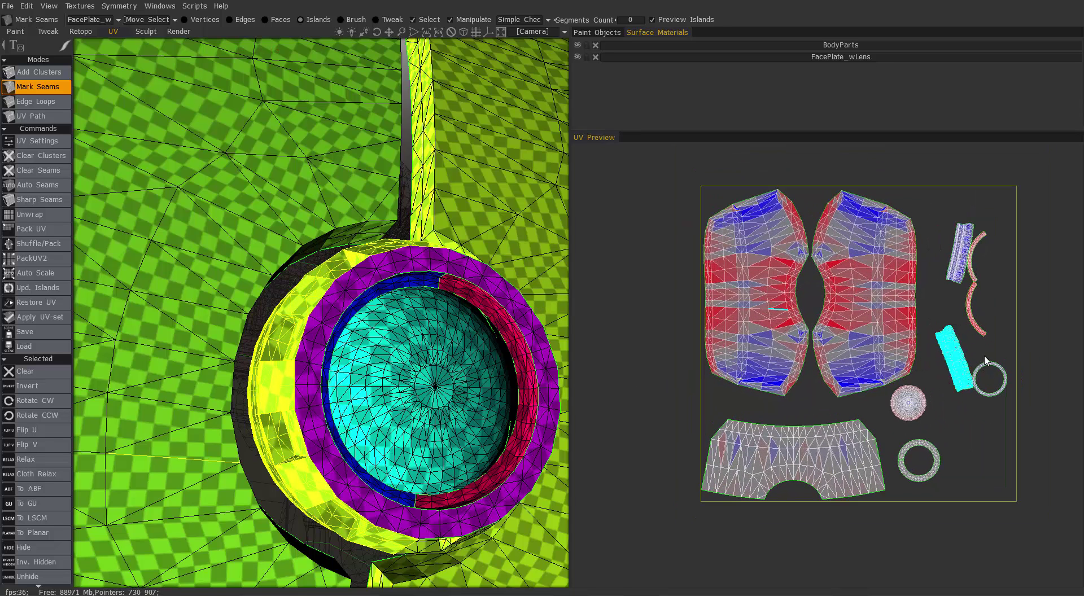
left_click(961, 256)
left_click_drag(968, 245, 609, 187)
left_click(955, 342, "shift")
middle_click_drag(629, 297, 670, 288)
Step: Move the lens disc and the two nested inner-lip arc islands outside the UV square, below the housing strips
left_click(959, 380)
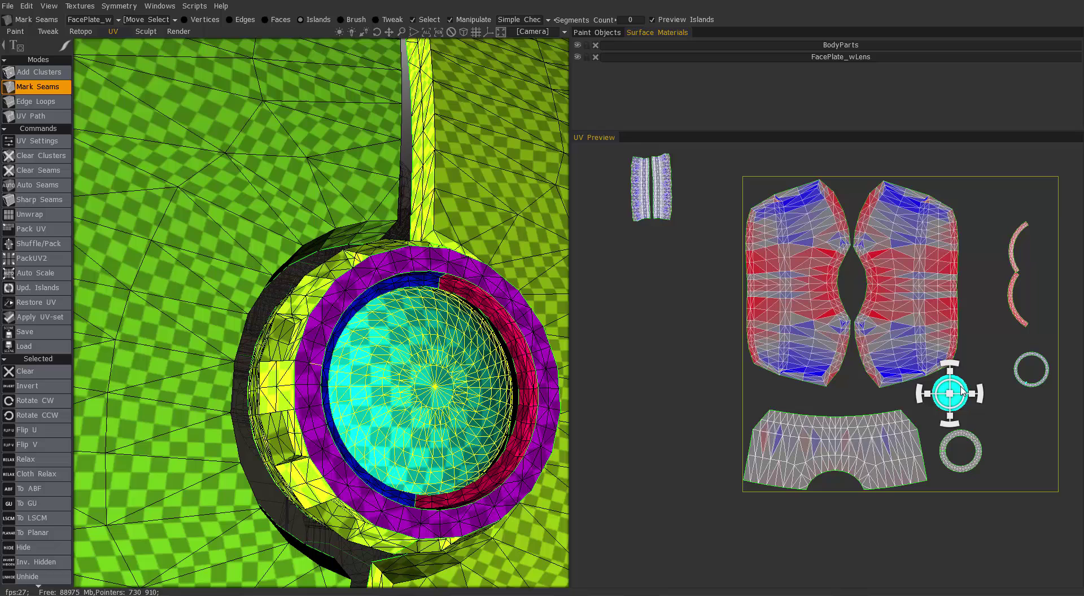
left_click_drag(959, 380, 679, 256)
left_click(1018, 298)
left_click_drag(1018, 298, 1038, 248)
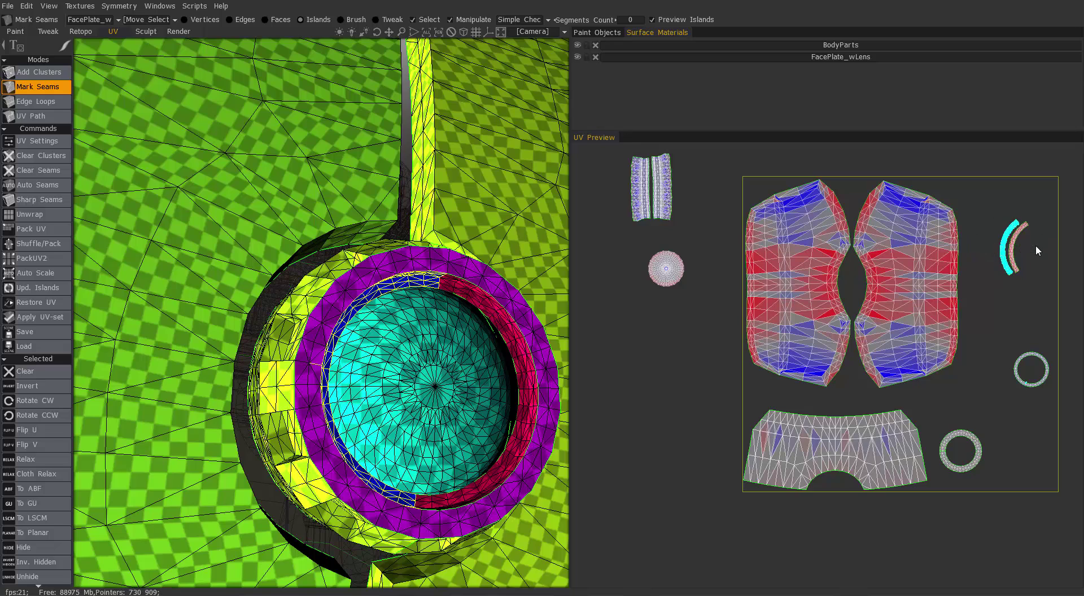
left_click(1019, 237, "shift")
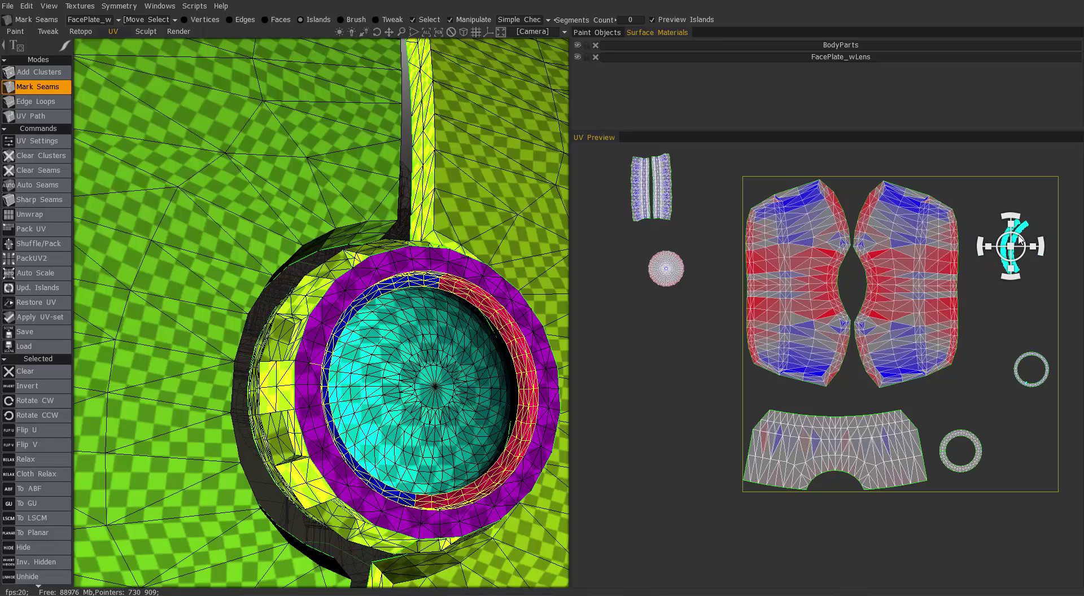
left_click_drag(1020, 239, 661, 259)
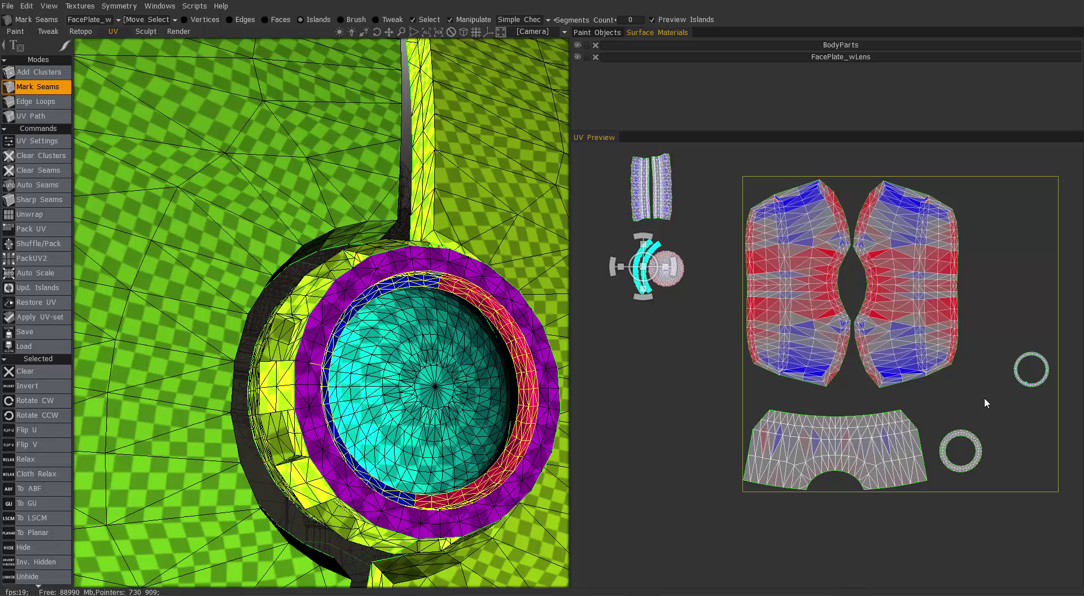
Step: Place the thin front ring island in the UV square's lower corner and the wider back ring in the upper corner on the same side
left_click(1032, 388)
left_click_drag(1043, 362, 1052, 468)
left_click_drag(970, 445, 1043, 195)
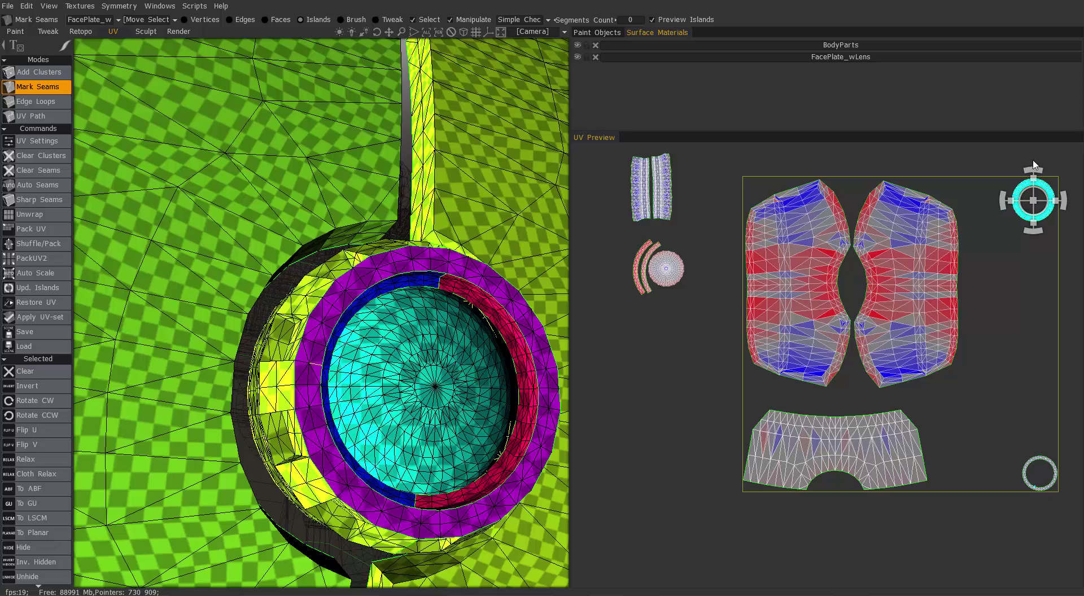
middle_click_drag(731, 366, 749, 345)
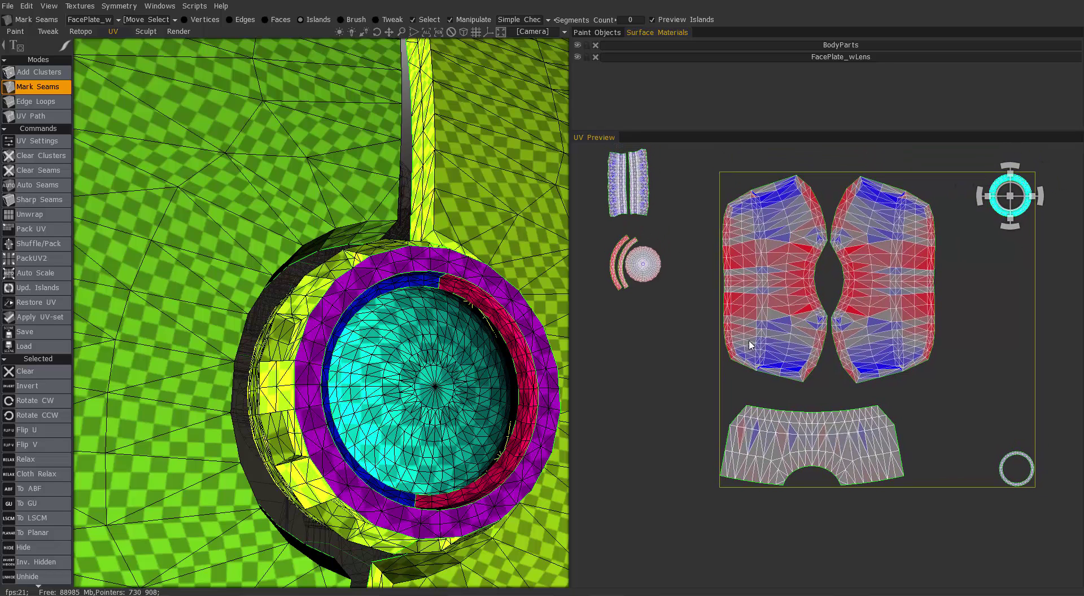
Step: Unwrap both large face plate islands with the Globally Uniform (GU) method
left_click(798, 323)
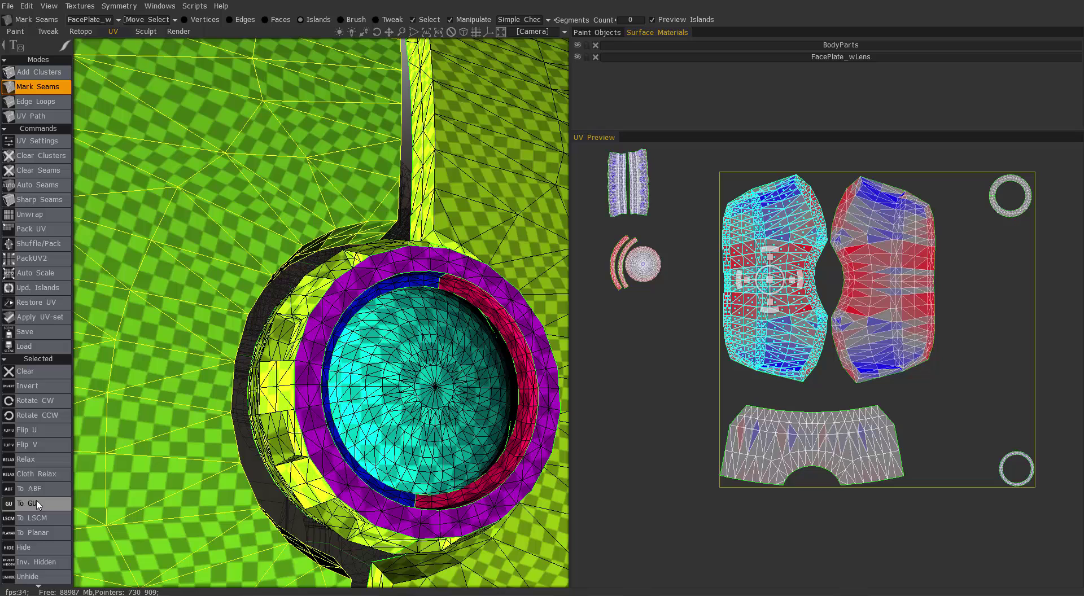
left_click(30, 504)
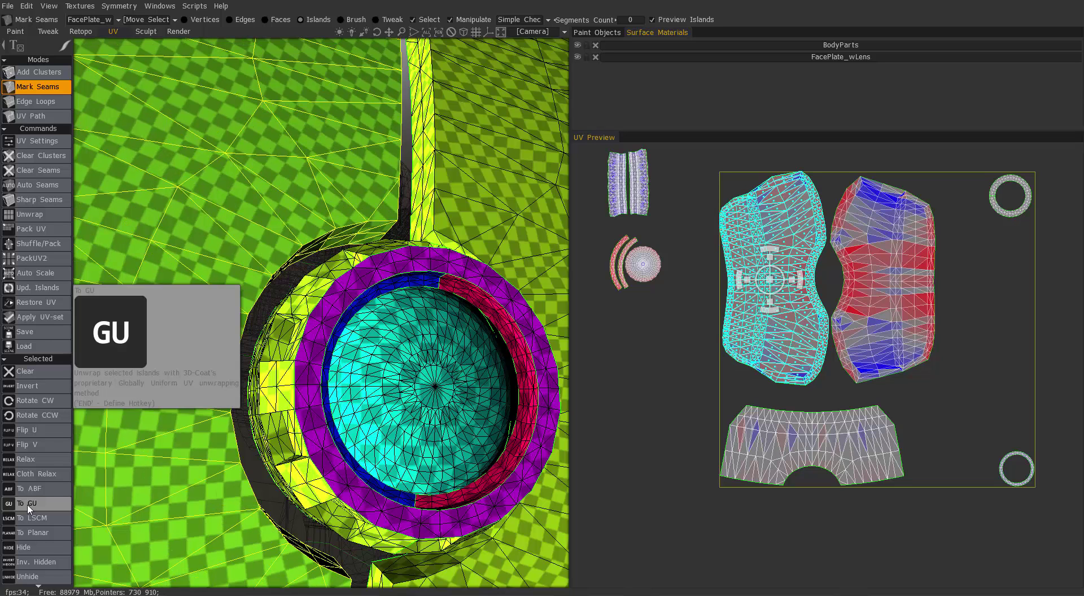
left_click(868, 338)
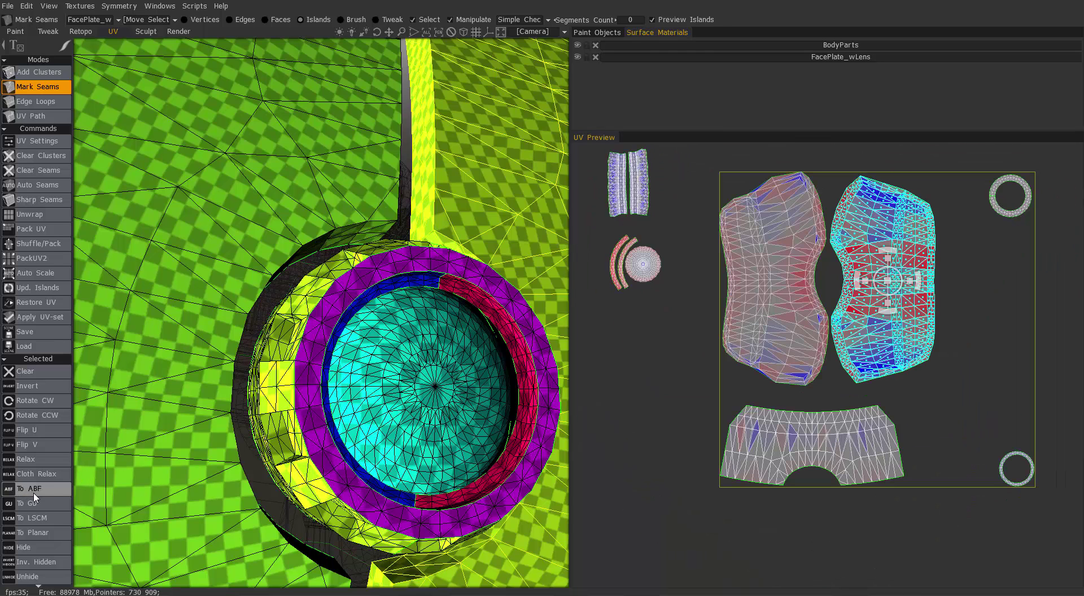
left_click(43, 510)
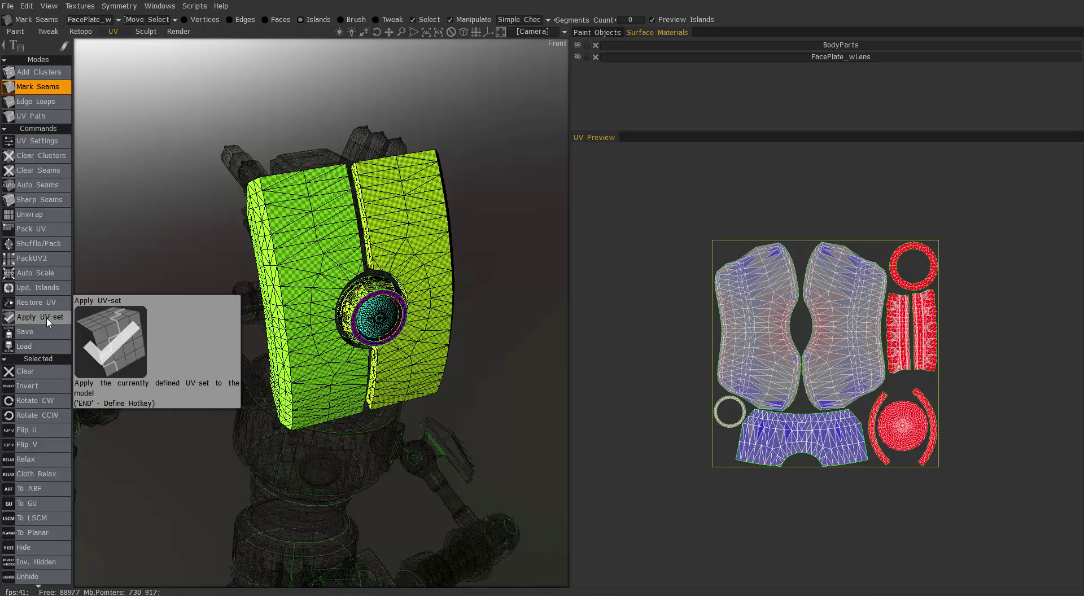
Step: Apply the current UV-set to the model and accept that the operation is irreversible
left_click(49, 317)
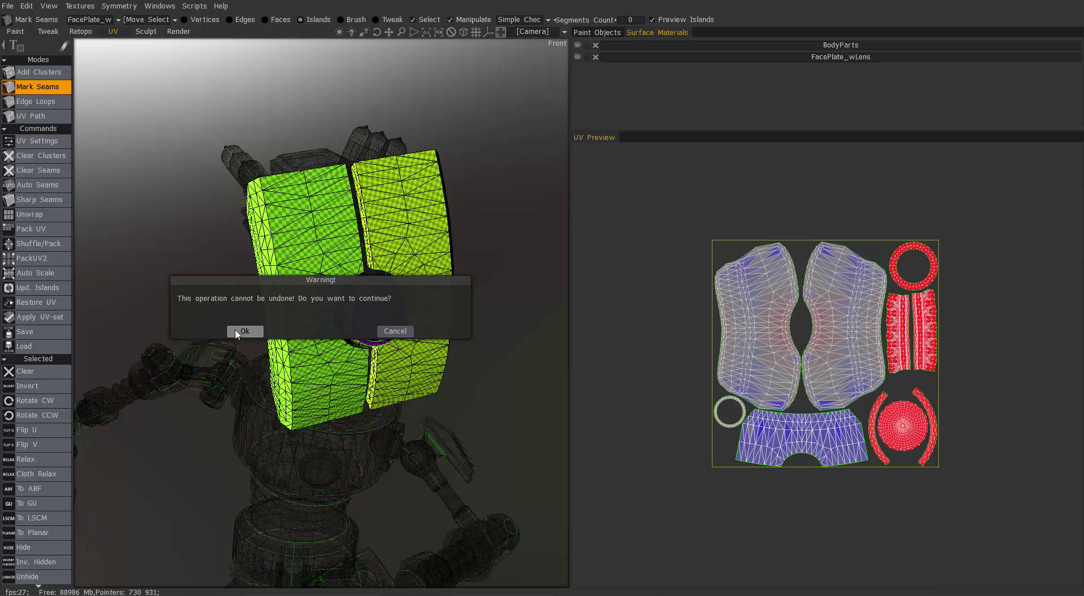
left_click(245, 331)
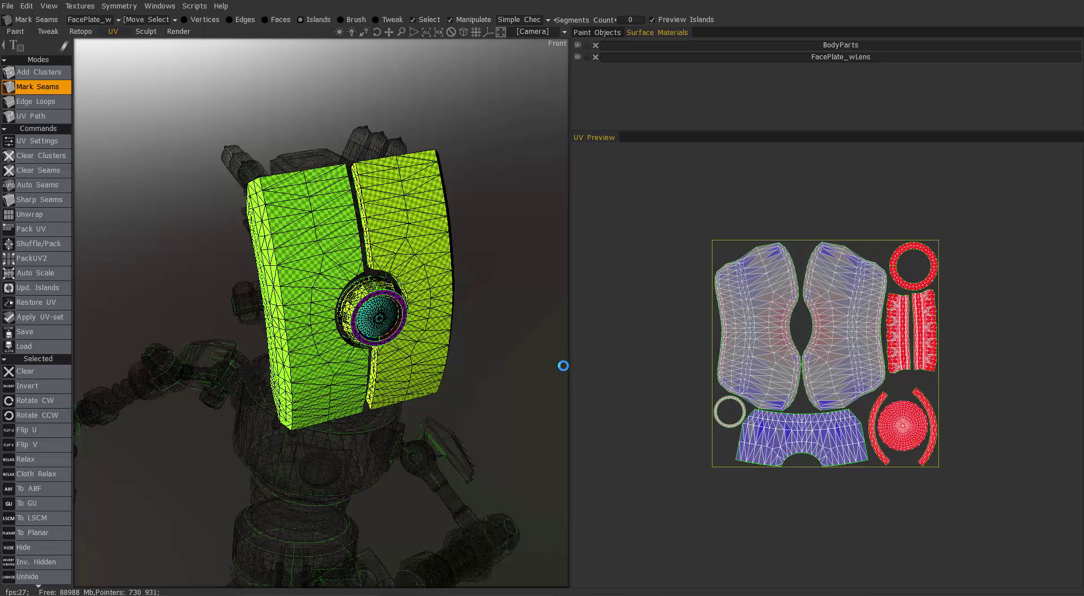
mouse_move(528, 349)
left_mouse_down()
mouse_move(508, 341)
mouse_move(532, 351)
left_mouse_up()
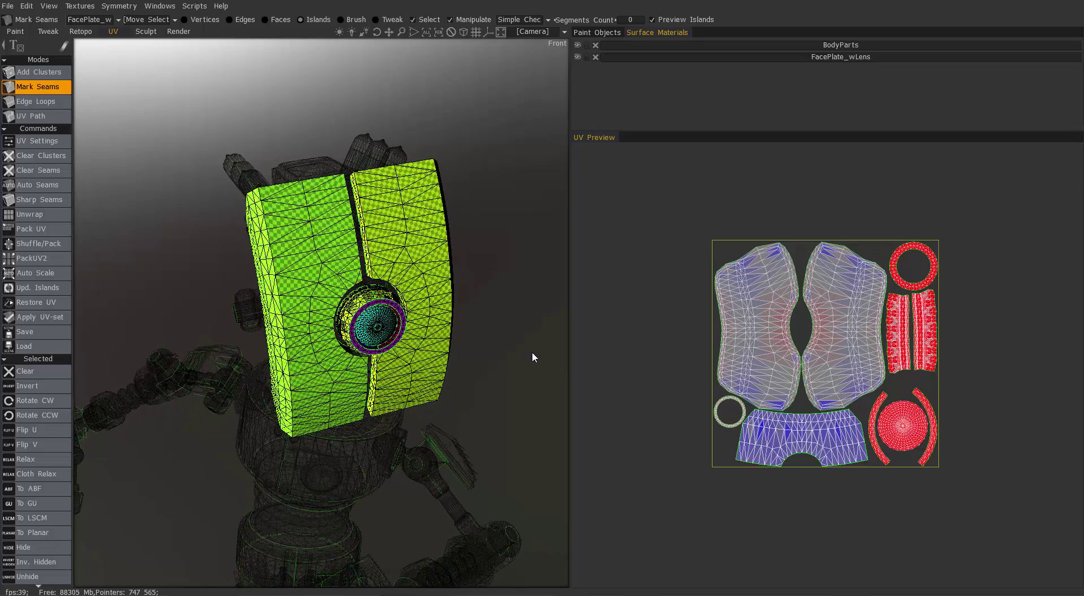
Step: Return to the Paint workspace, delete the layer holding the old Southern Comfort decal, and add a fresh layer in its place
left_click(15, 31)
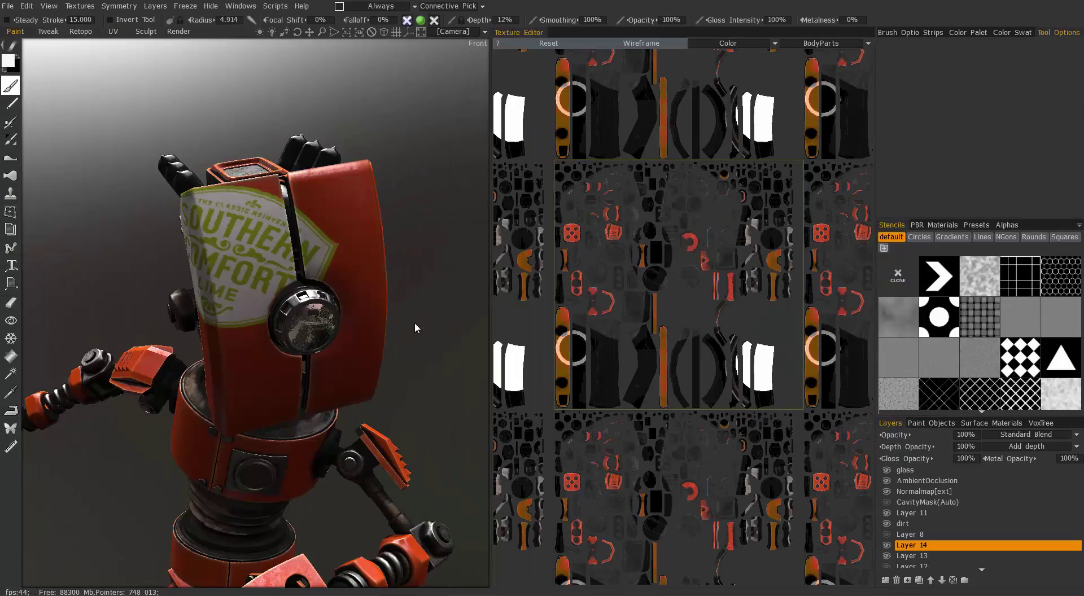
left_click_drag(415, 322, 472, 310)
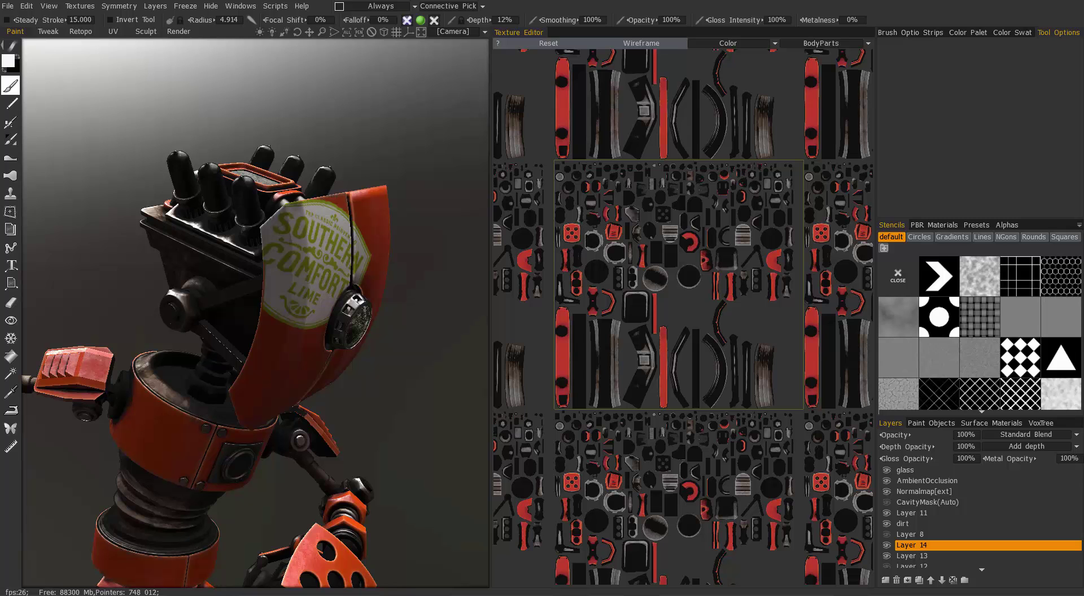
left_click_drag(410, 366, 357, 363)
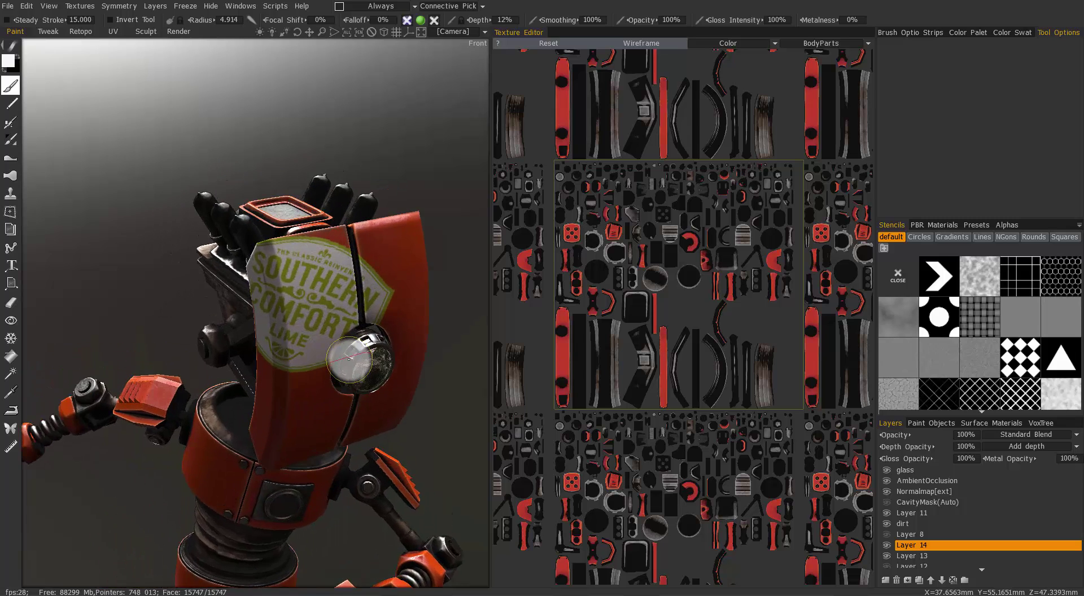
right_click_drag(357, 363, 375, 375)
left_click_drag(375, 376, 338, 294)
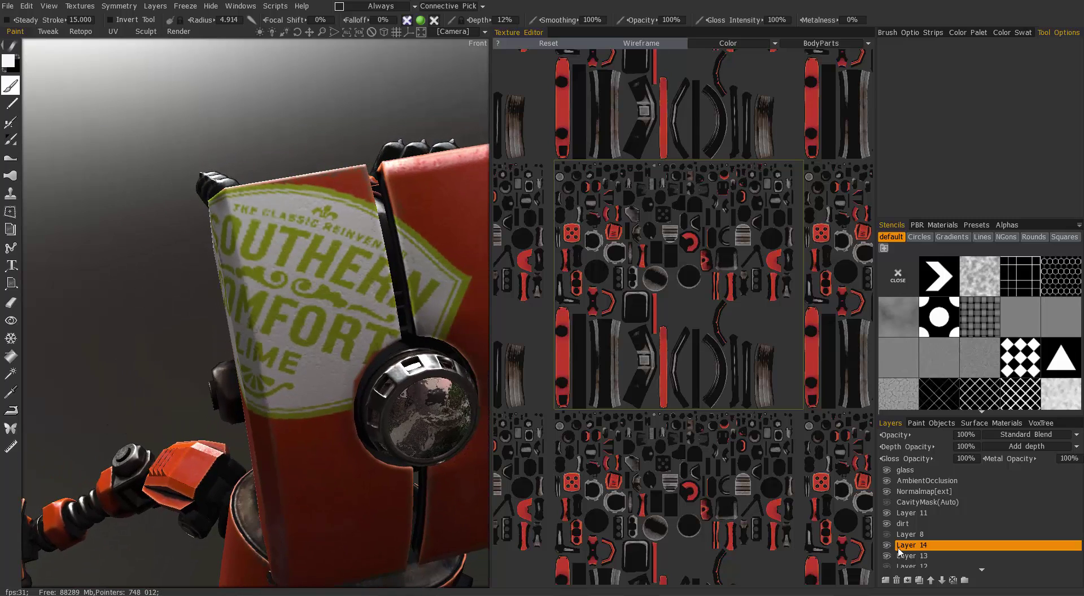
left_click(896, 580)
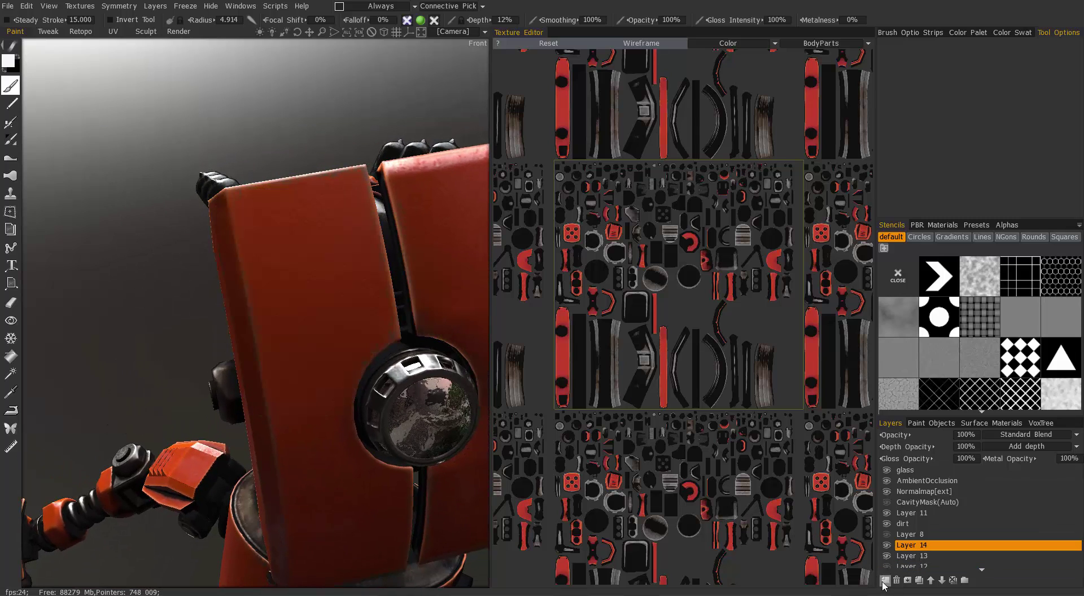
Step: Load the Southern Comfort label material from the default PBR set and position it over the upper face plate above the lens
left_click(943, 226)
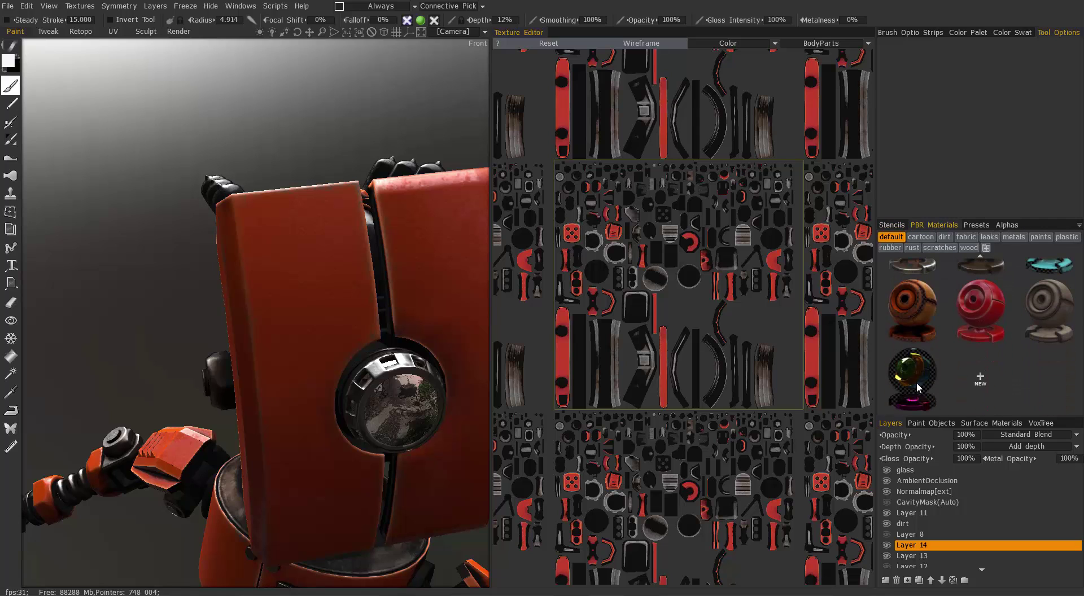
left_click(916, 383)
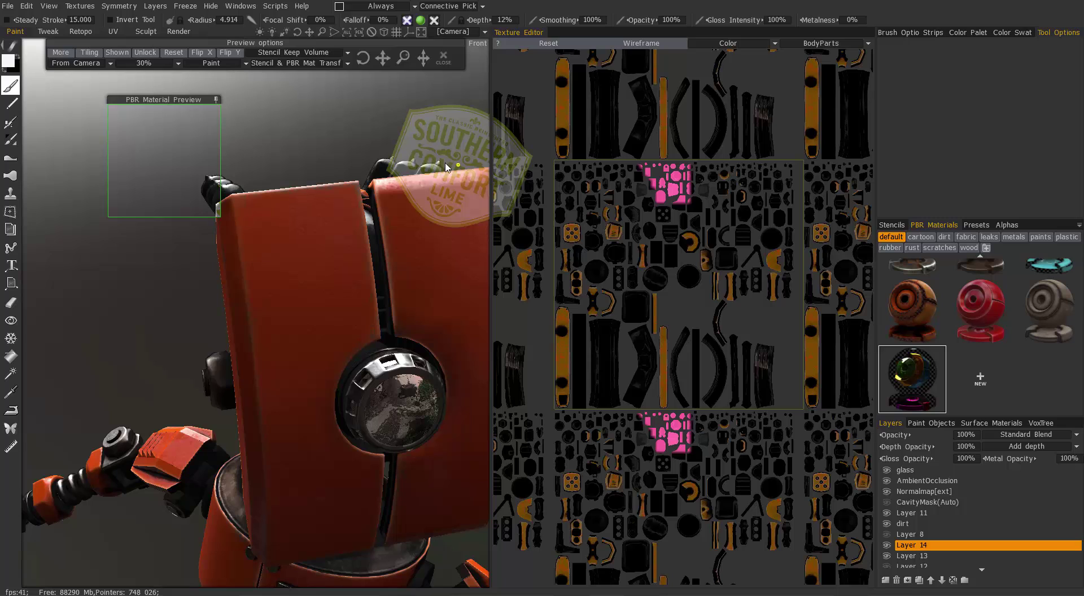
mouse_move(459, 165)
right_click_drag(459, 165, 299, 297)
mouse_move(302, 303)
left_mouse_down("alt")
mouse_move(310, 322)
mouse_move(320, 308)
left_mouse_up("alt")
right_click_drag(357, 272, 380, 259)
left_click_drag(339, 266, 303, 274, "alt")
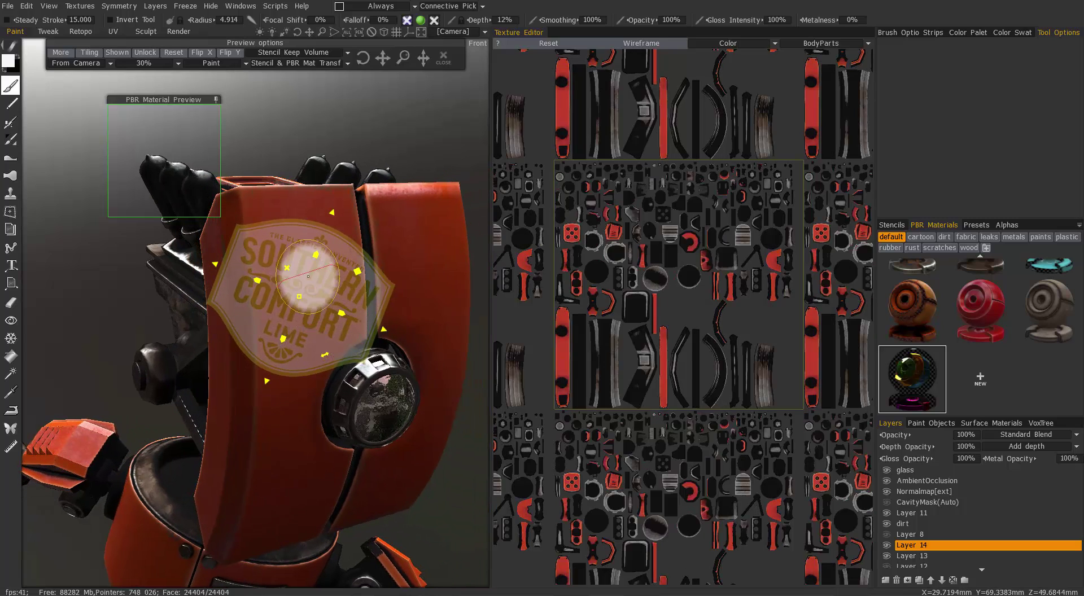
Step: Shift the label slightly higher, paint it onto the face plate across the central gap, and dismiss the material projection
right_click_drag(300, 297, 301, 269)
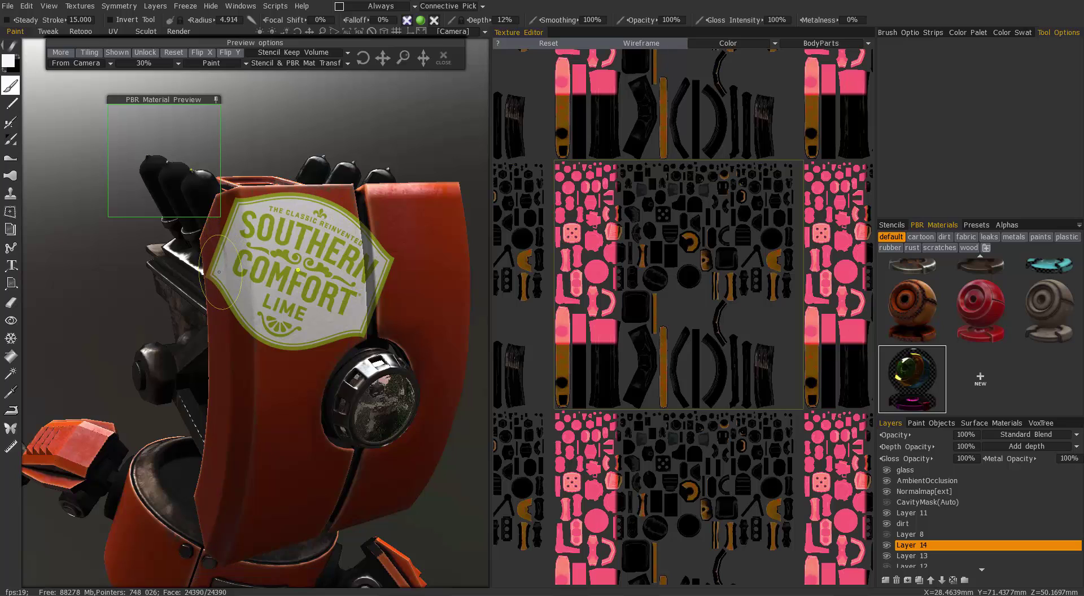
left_click_drag(361, 110, 306, 105)
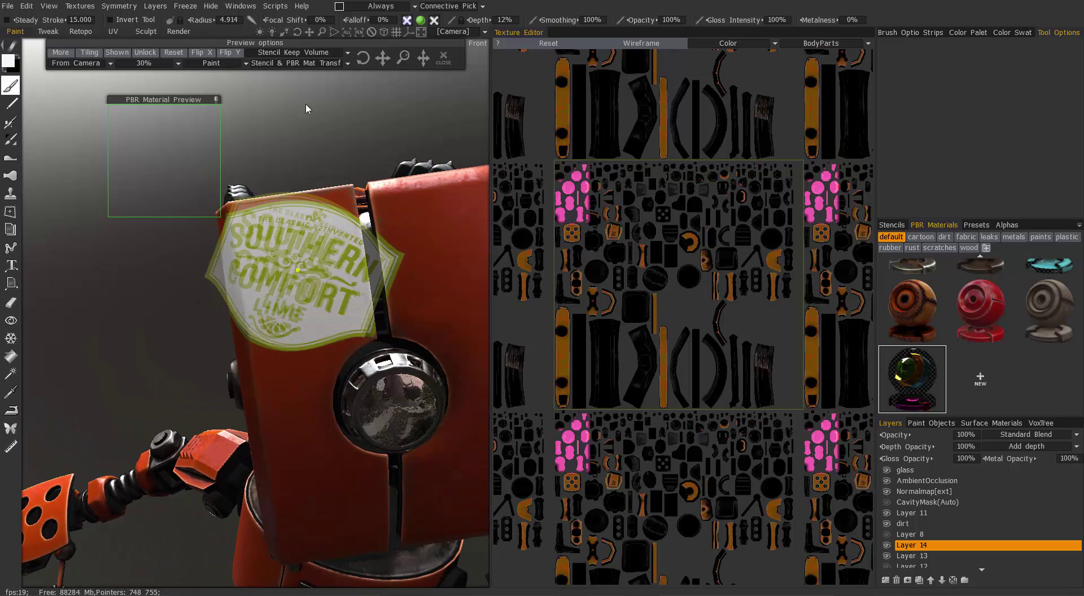
left_click(447, 62)
Step: Examine the repainted label's sharpness and its continuation across the face plate gap, both up close and with the whole robot in view
left_click_drag(417, 295, 455, 385, "alt")
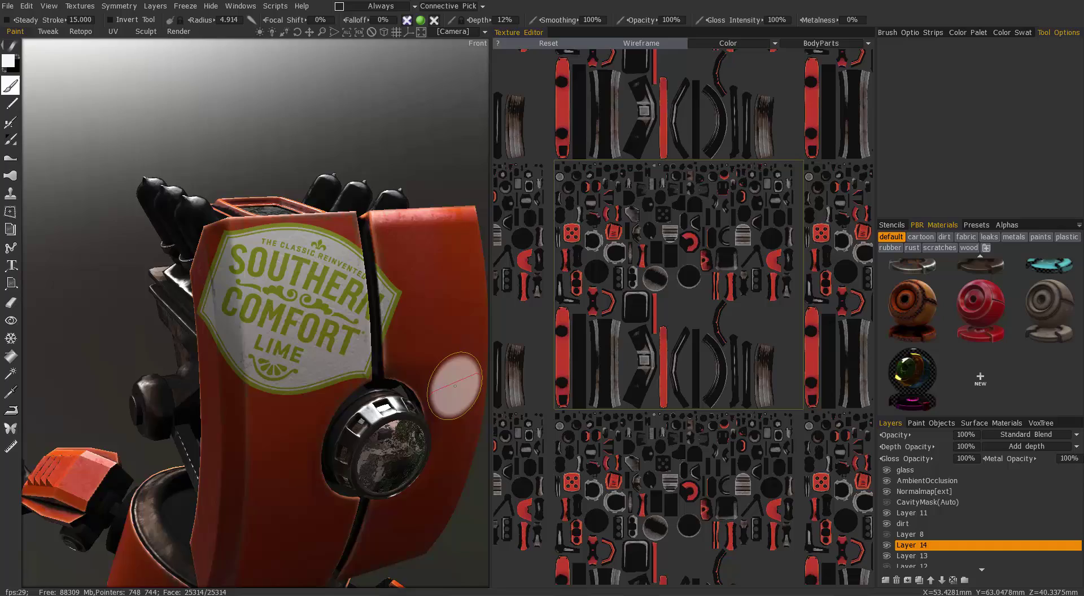
scroll(455, 386, "up", 5)
mouse_move(407, 331)
left_mouse_down("alt")
mouse_move(363, 286)
mouse_move(236, 311)
mouse_move(220, 291)
mouse_move(220, 311)
mouse_move(195, 327)
mouse_move(268, 356)
left_mouse_up("alt")
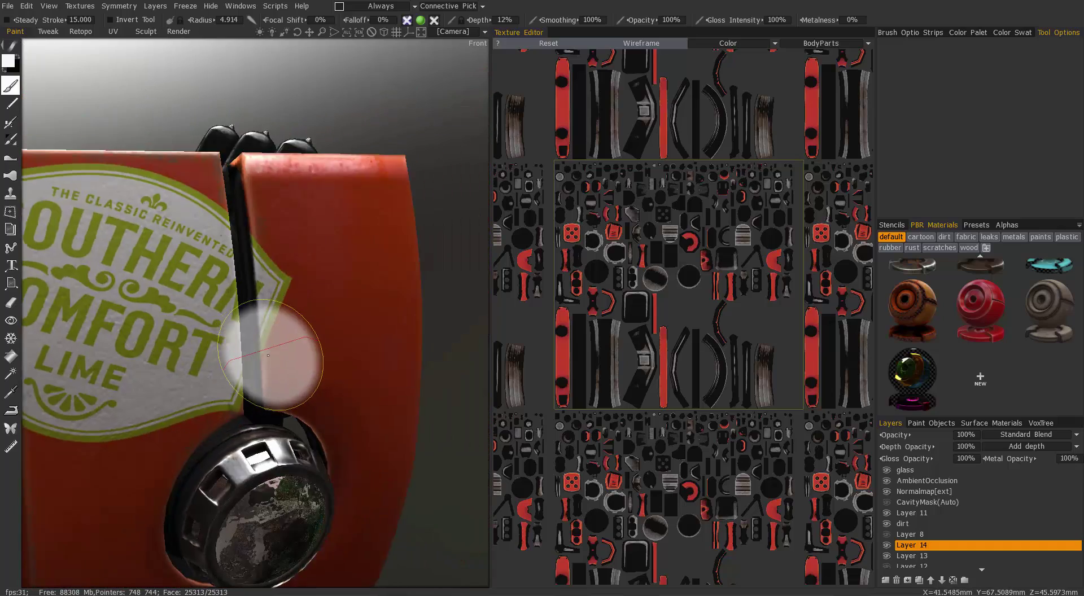
scroll(268, 356, "down", 6)
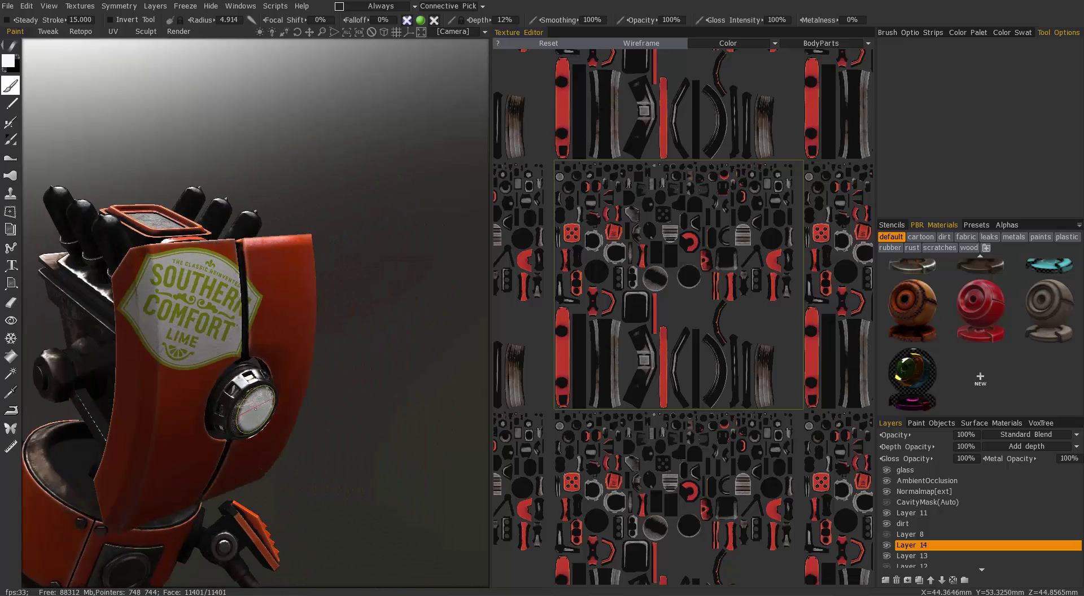
scroll(256, 410, "down", 3)
left_click_drag(290, 414, 436, 394, "alt")
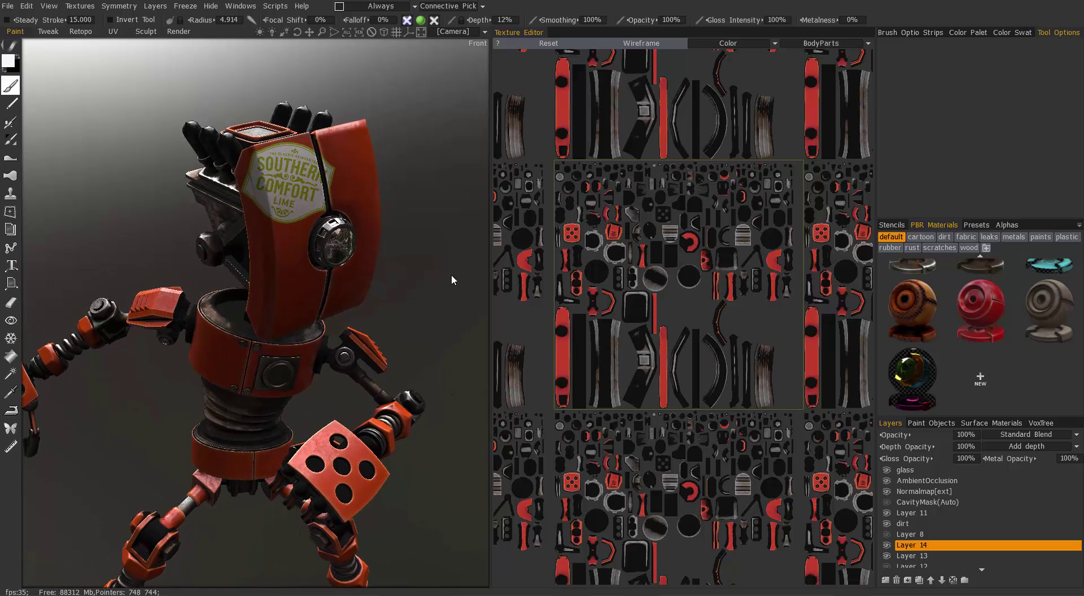